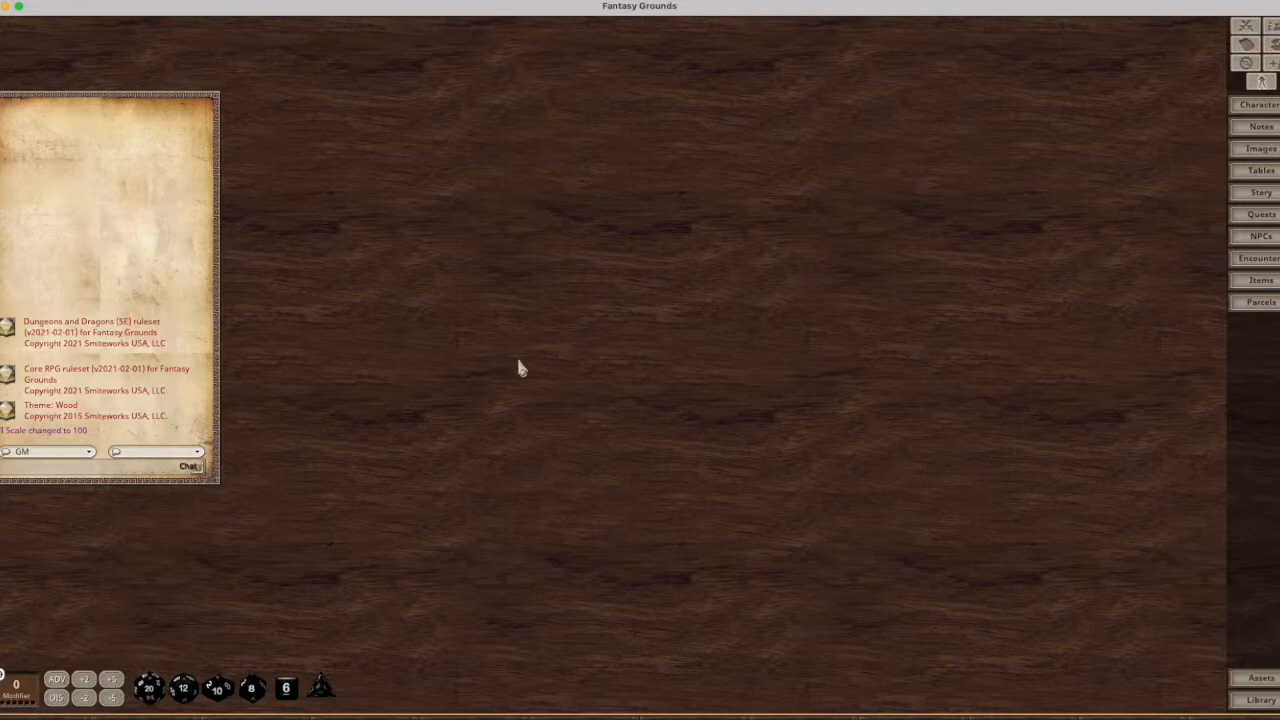
Step: Open the Module Export window and place it beside the chat window
click(112, 468)
key(Return)
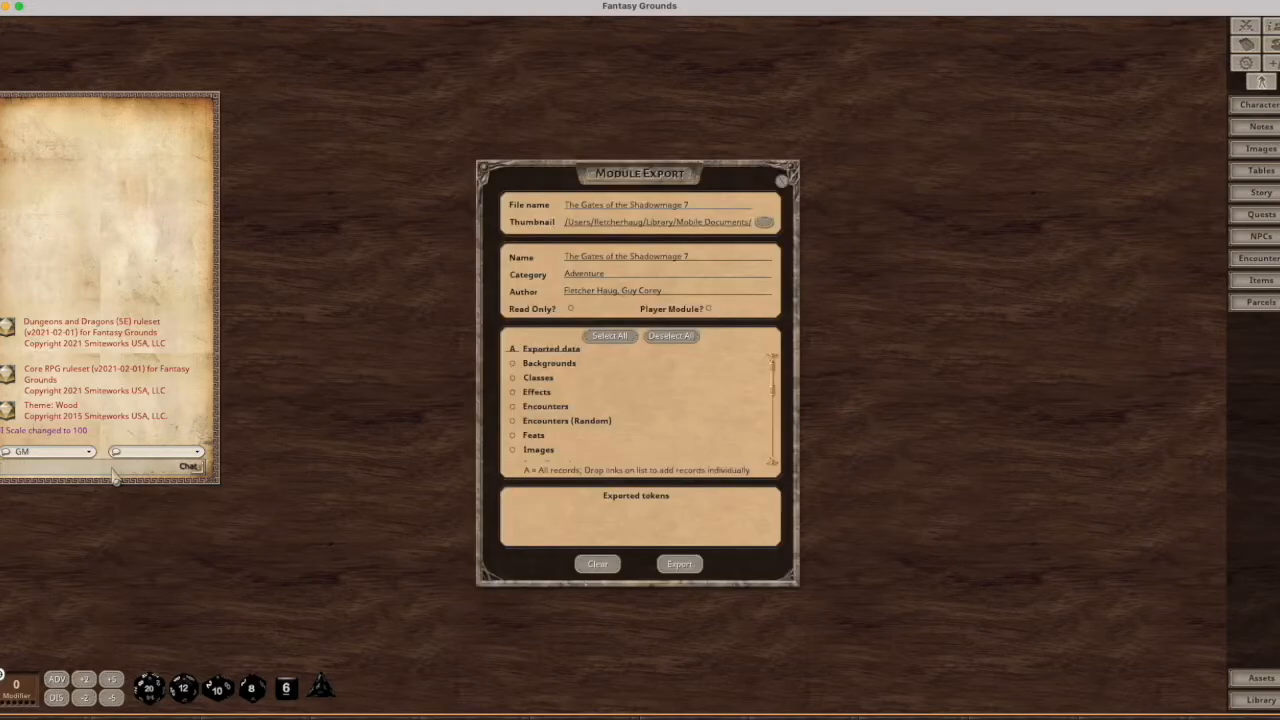
drag(673, 151, 457, 94)
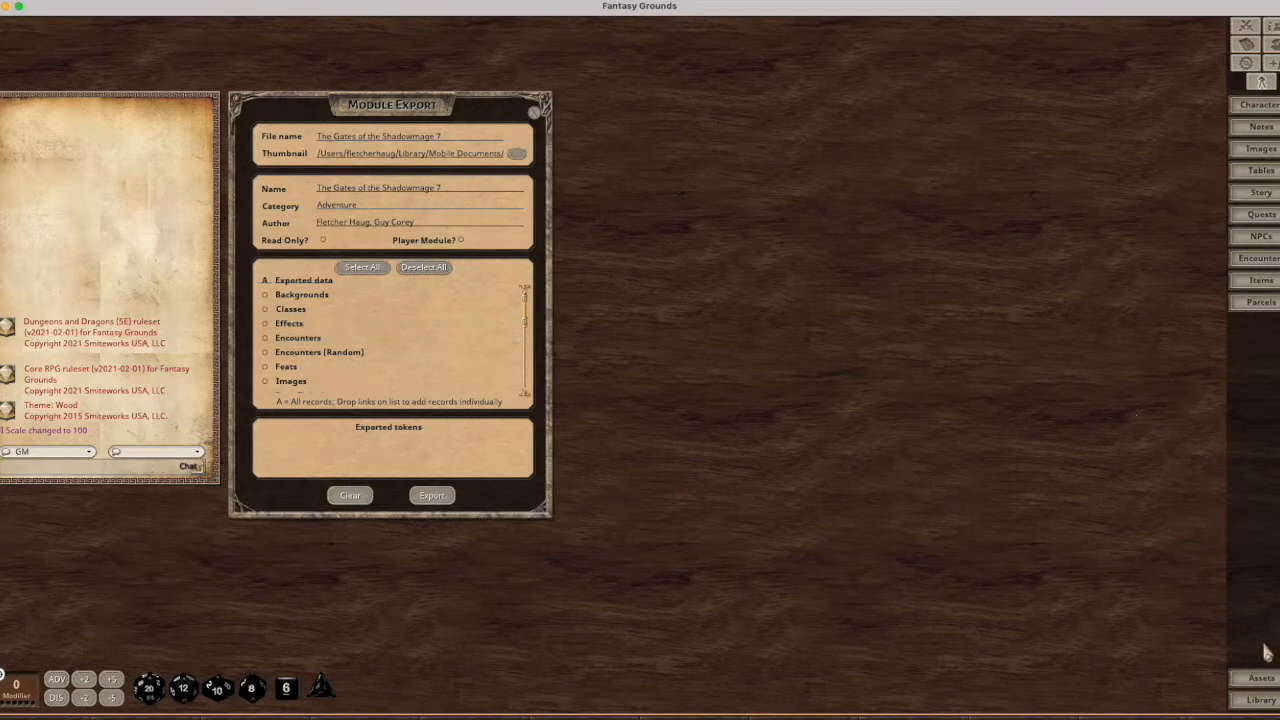
Step: Check which data modules are loaded by filtering the library's module list to Loaded, and close both windows
click(1262, 700)
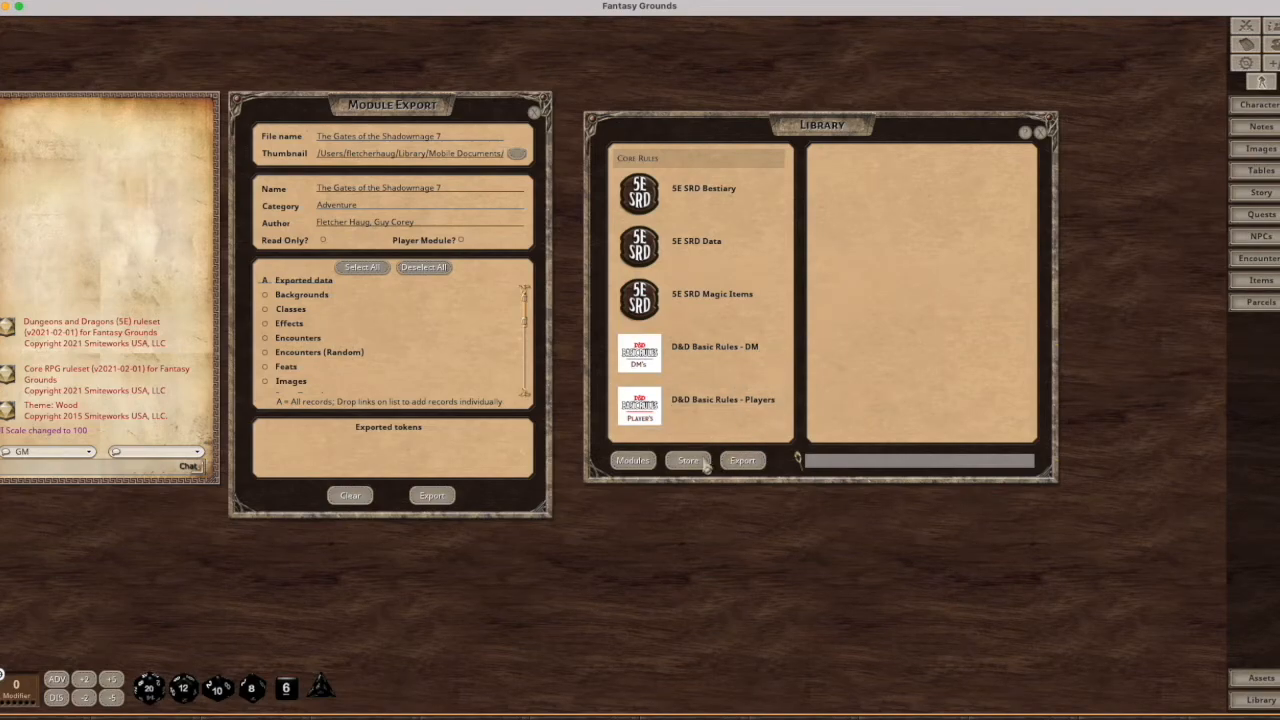
click(622, 462)
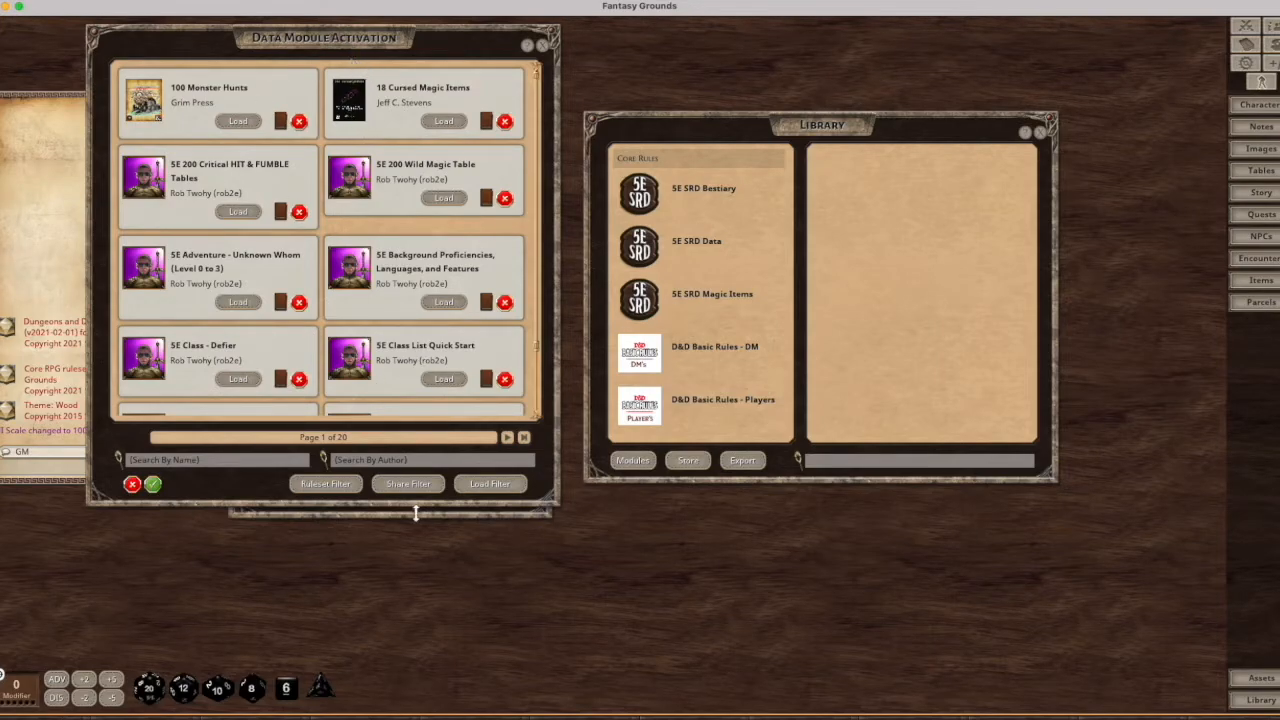
click(492, 485)
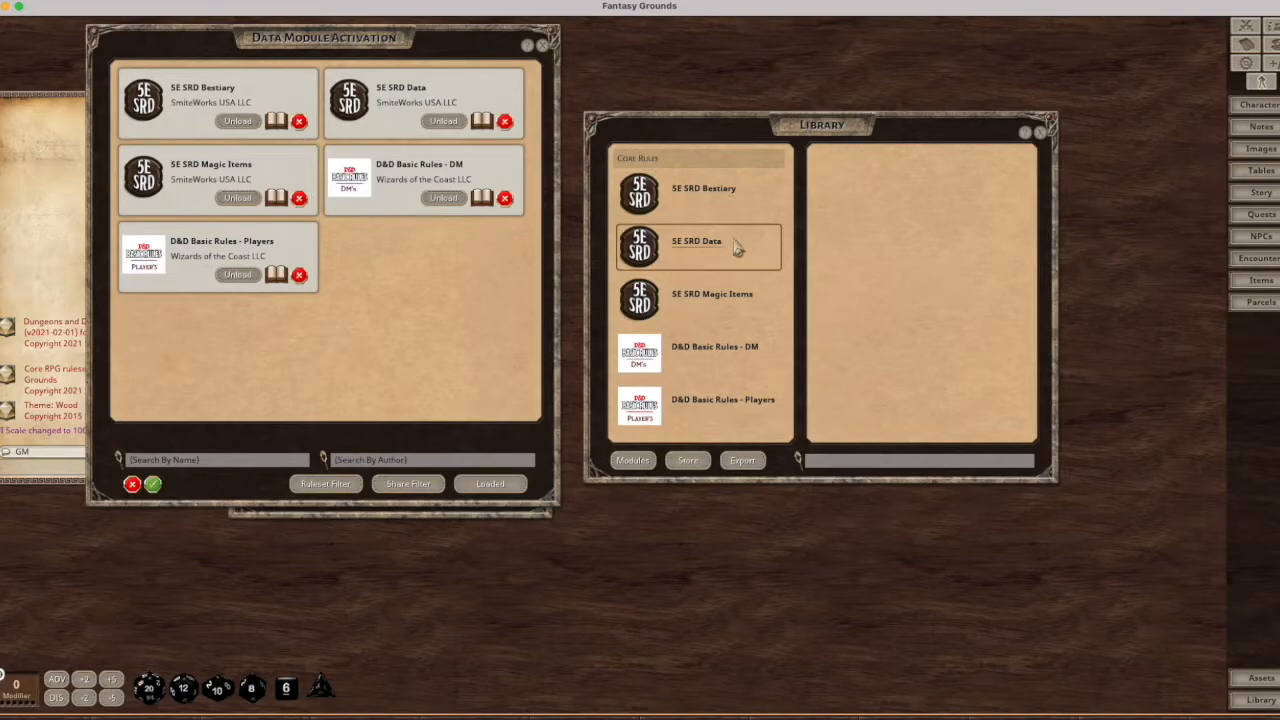
click(541, 45)
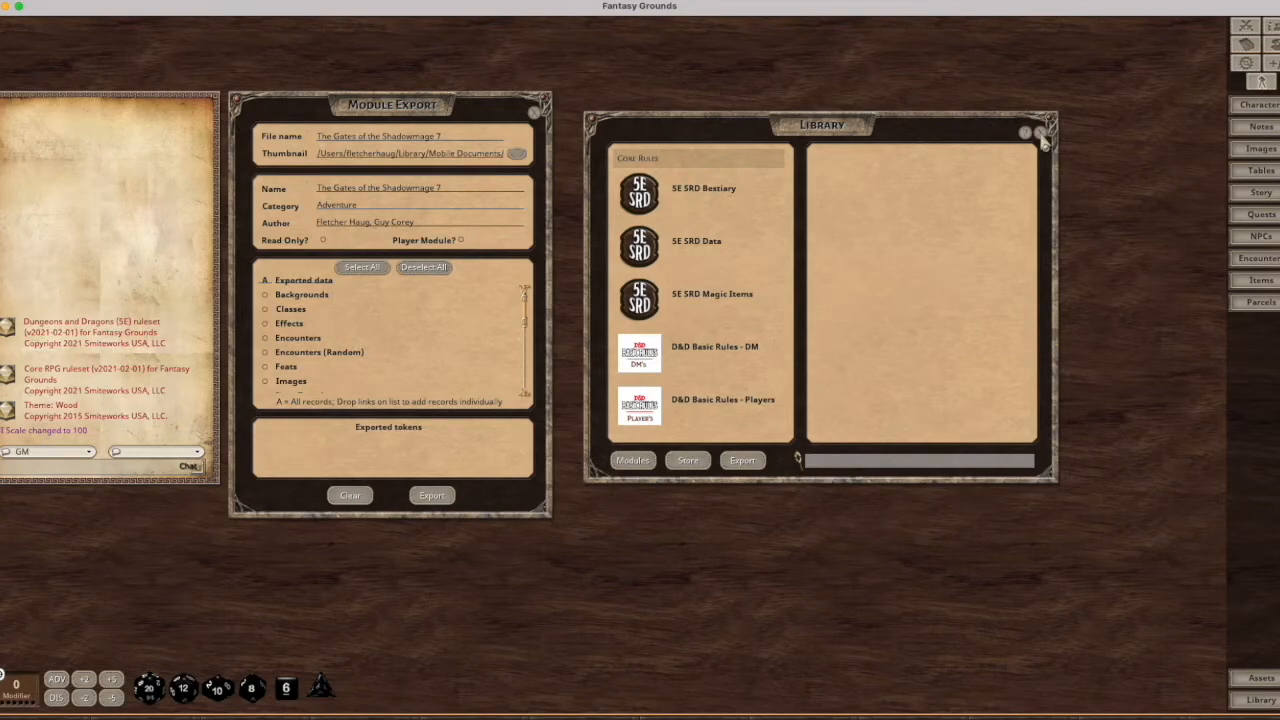
click(1041, 134)
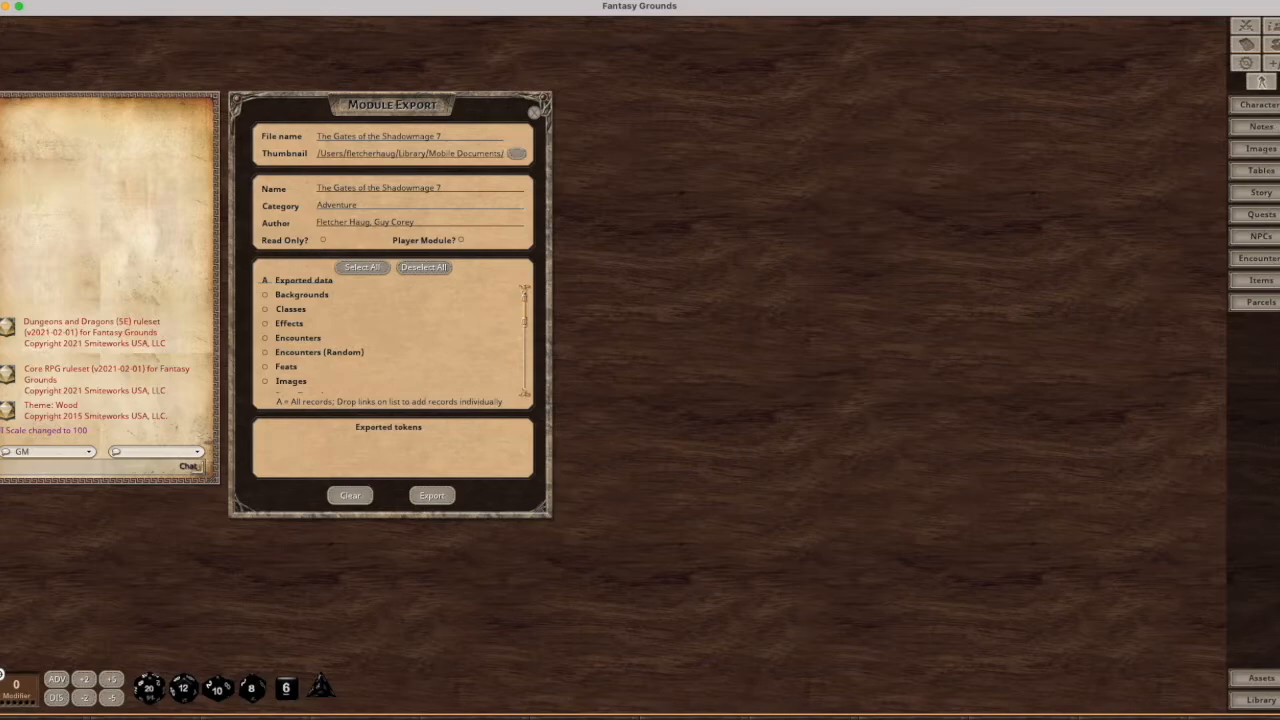
Step: Check the campaign's character and notes lists for leftover records, closing each list after viewing
click(1266, 106)
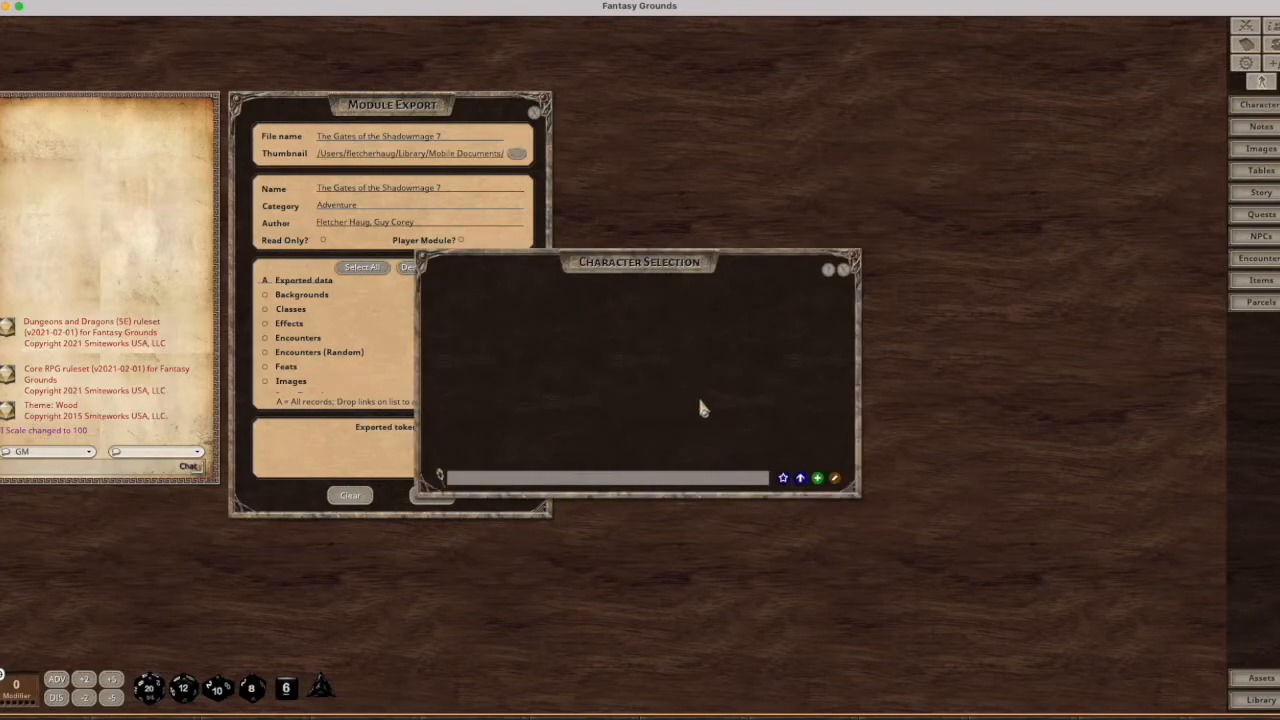
click(844, 270)
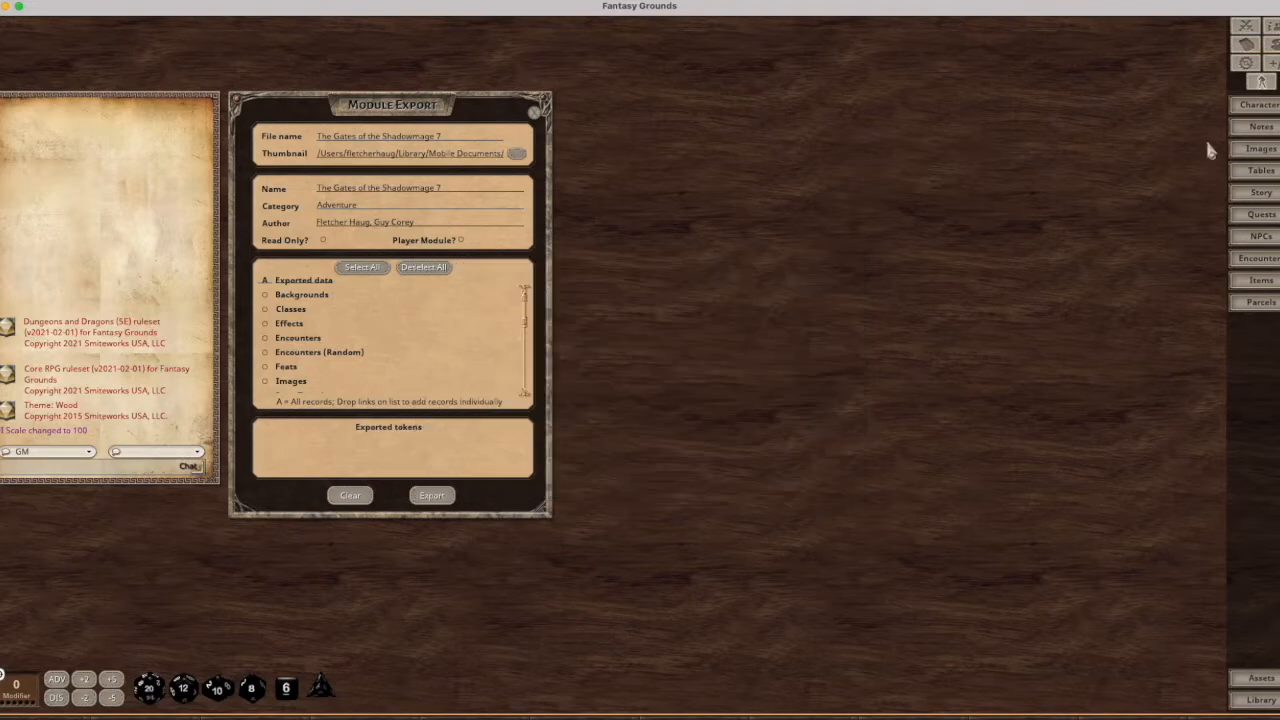
click(1260, 127)
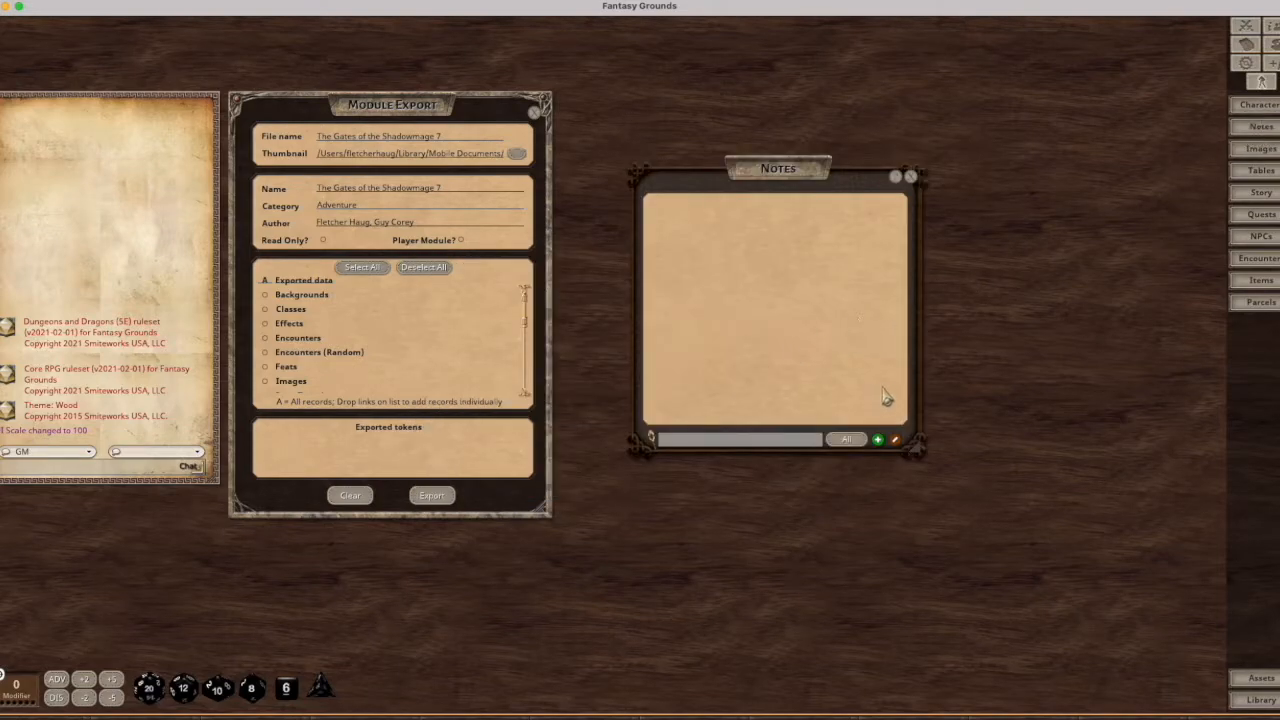
click(911, 177)
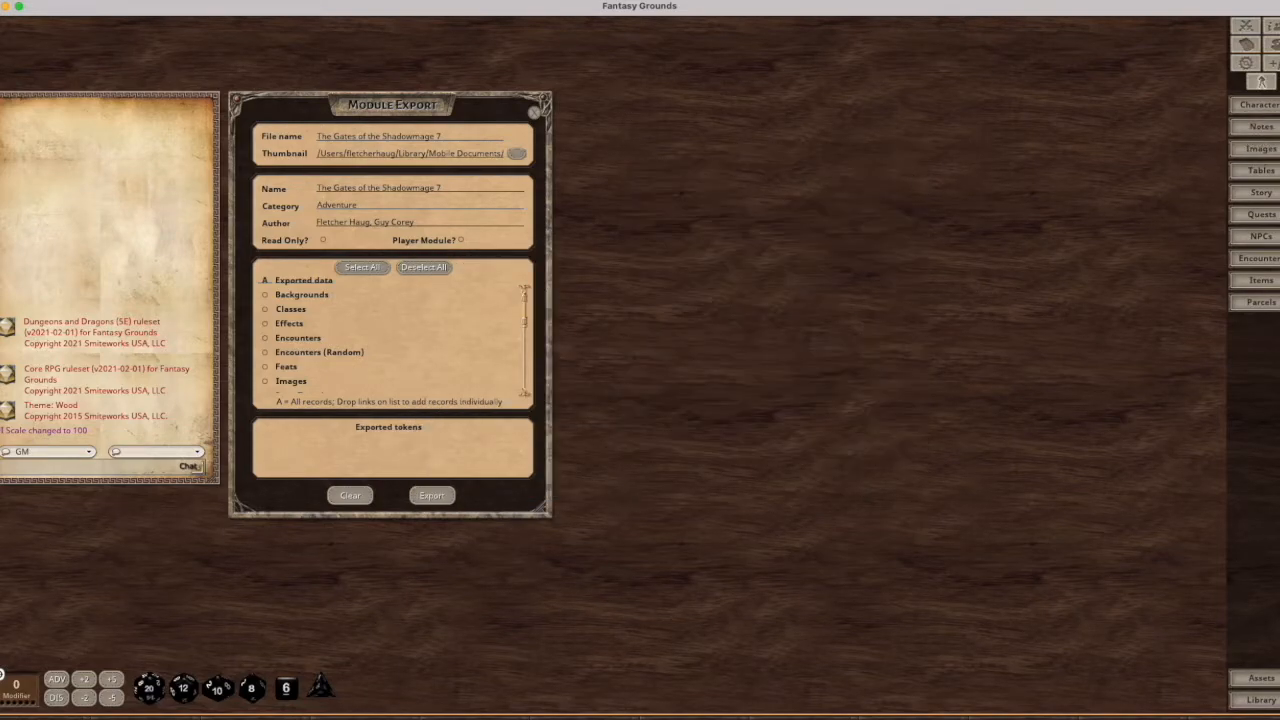
Step: Review the campaign's images under the All group and the Uncategorized group, and close the list
click(1264, 150)
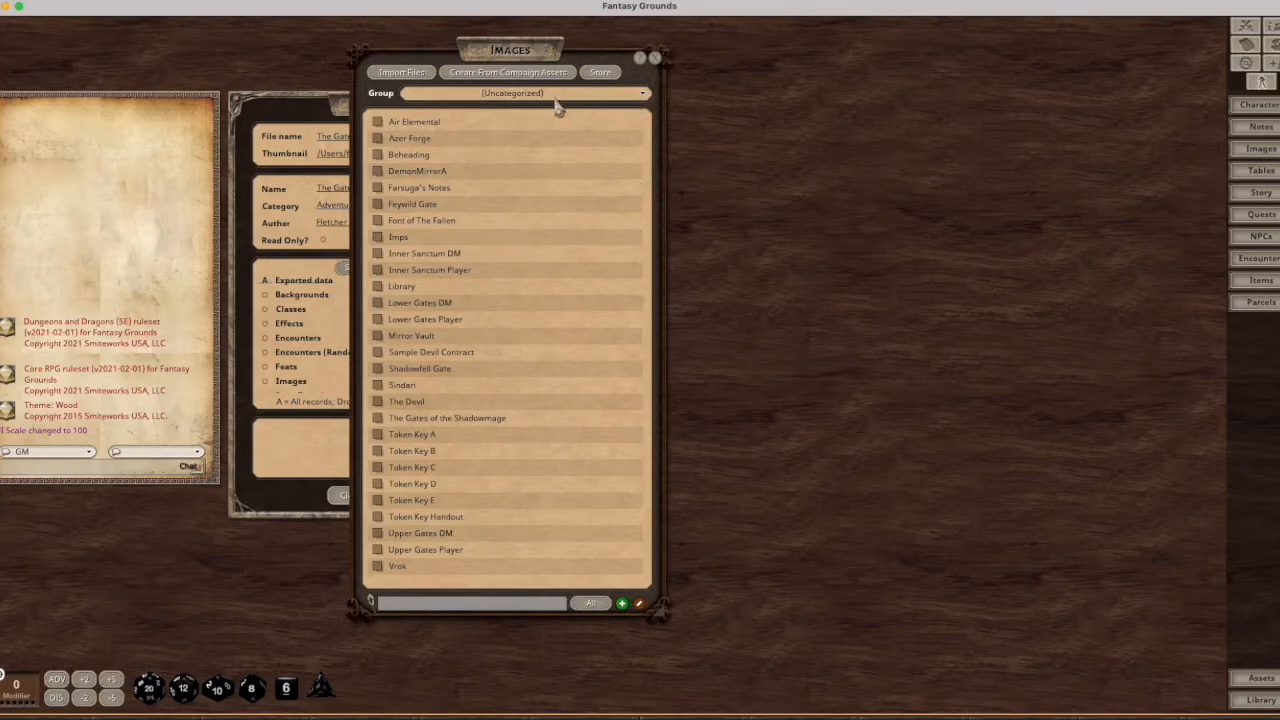
click(645, 96)
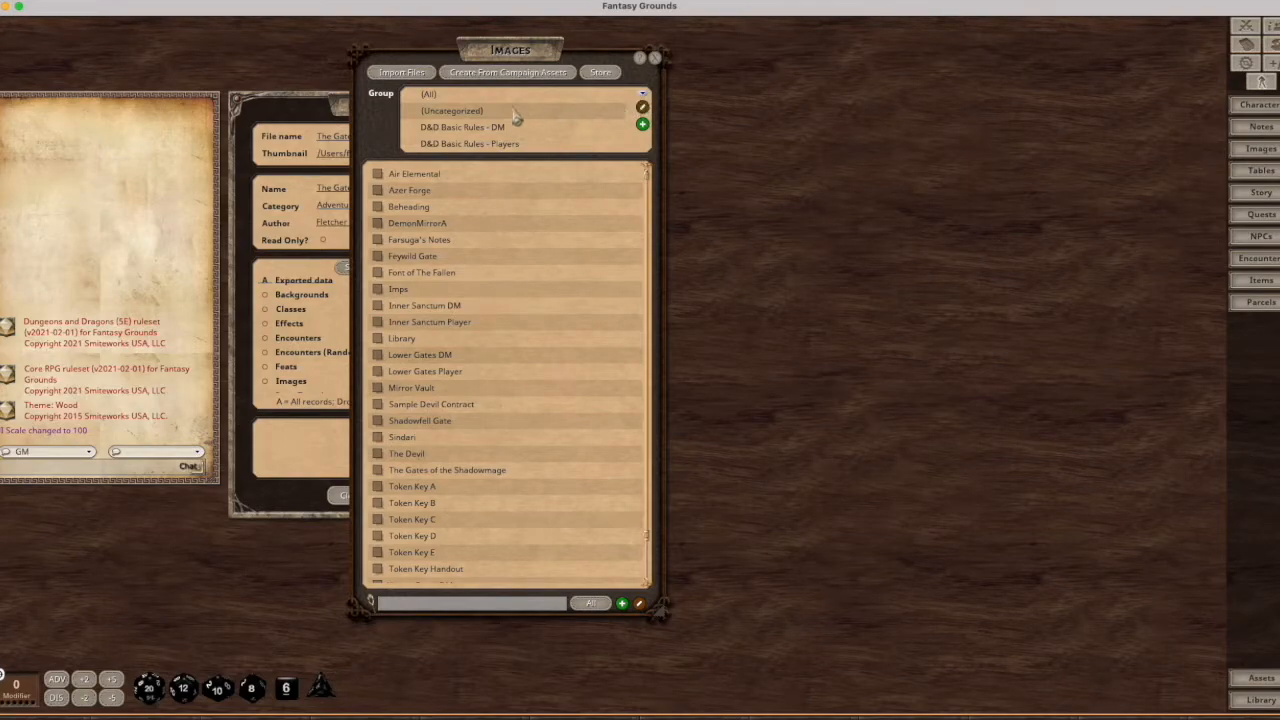
click(431, 94)
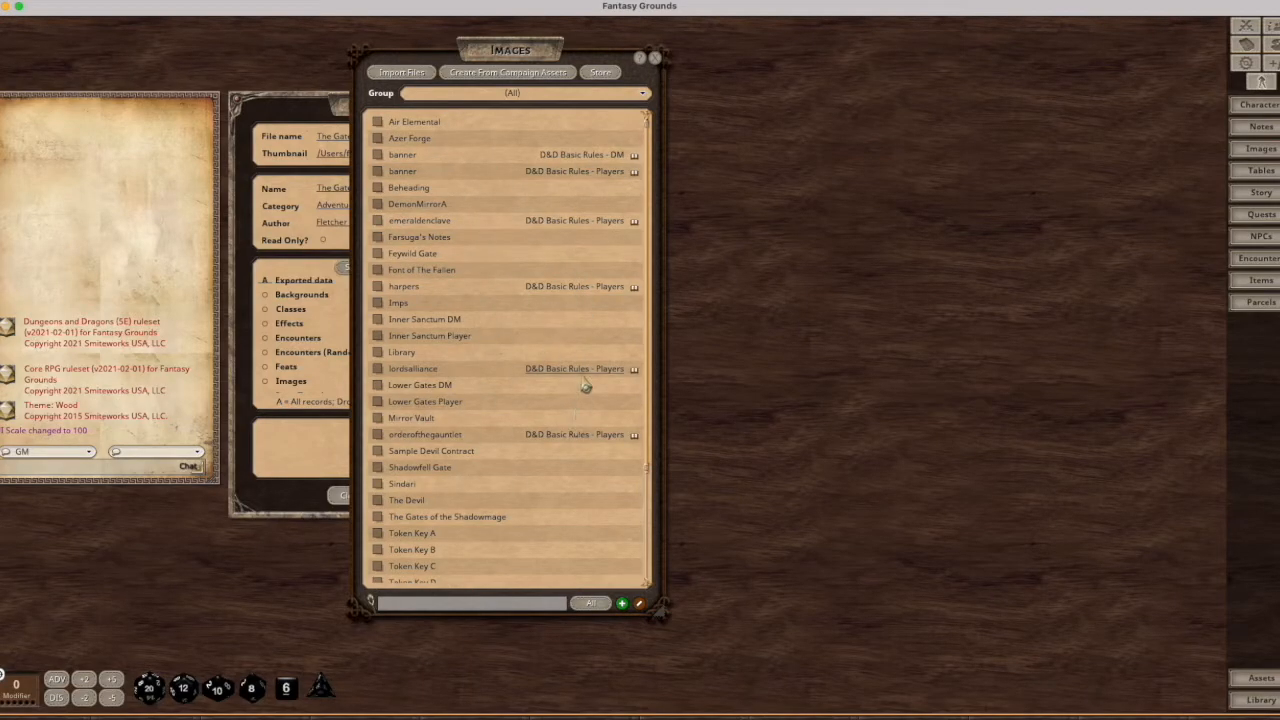
click(645, 96)
click(460, 108)
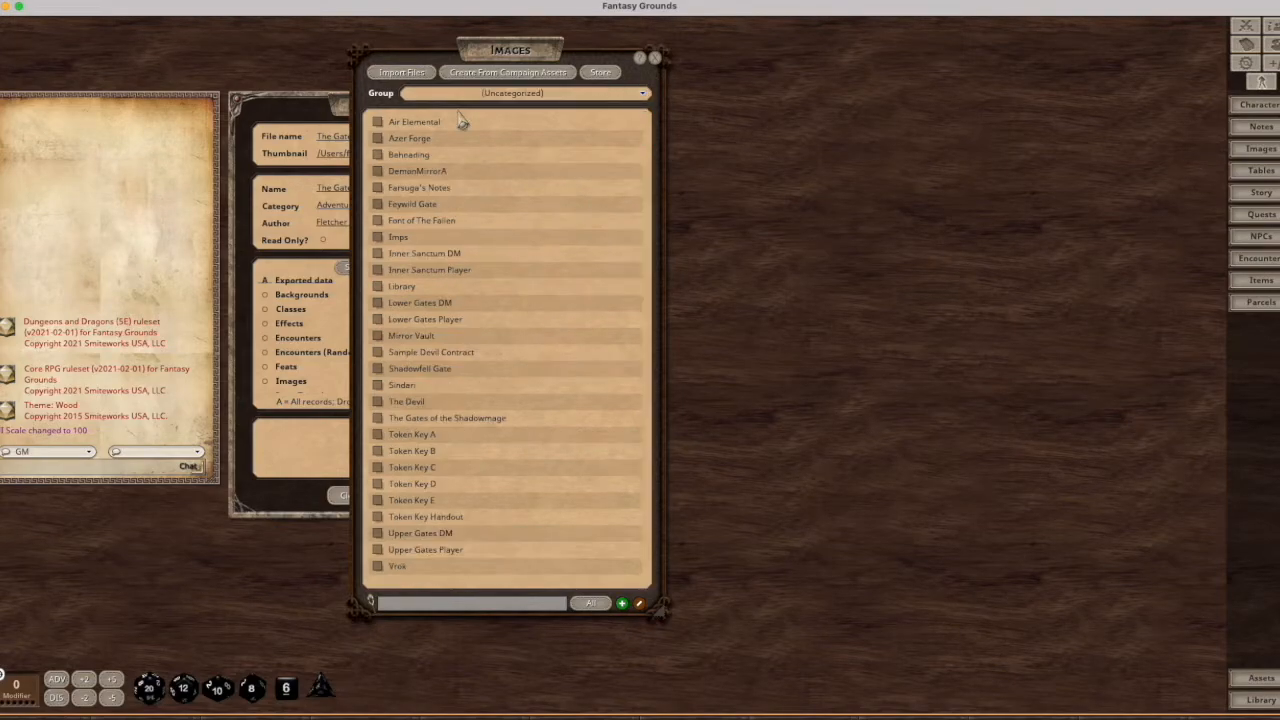
click(656, 59)
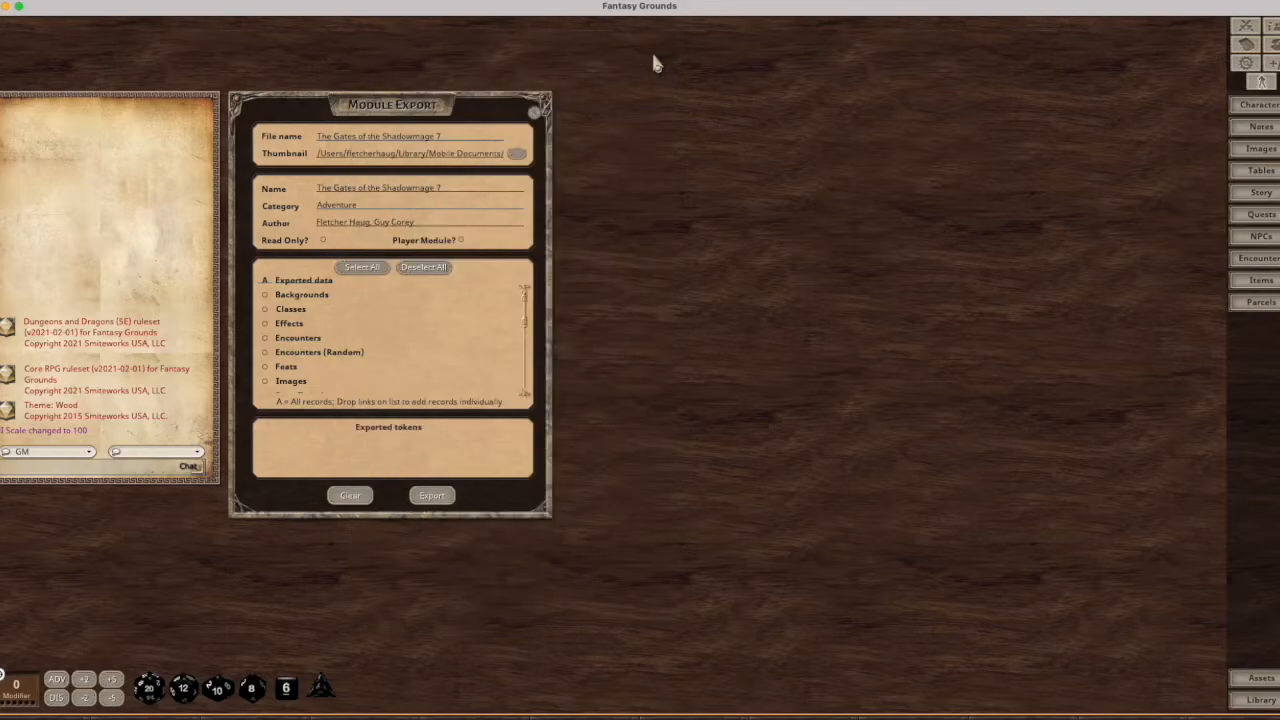
Step: Delete the unused "New Table" record from the campaign's tables and close the list
click(1262, 171)
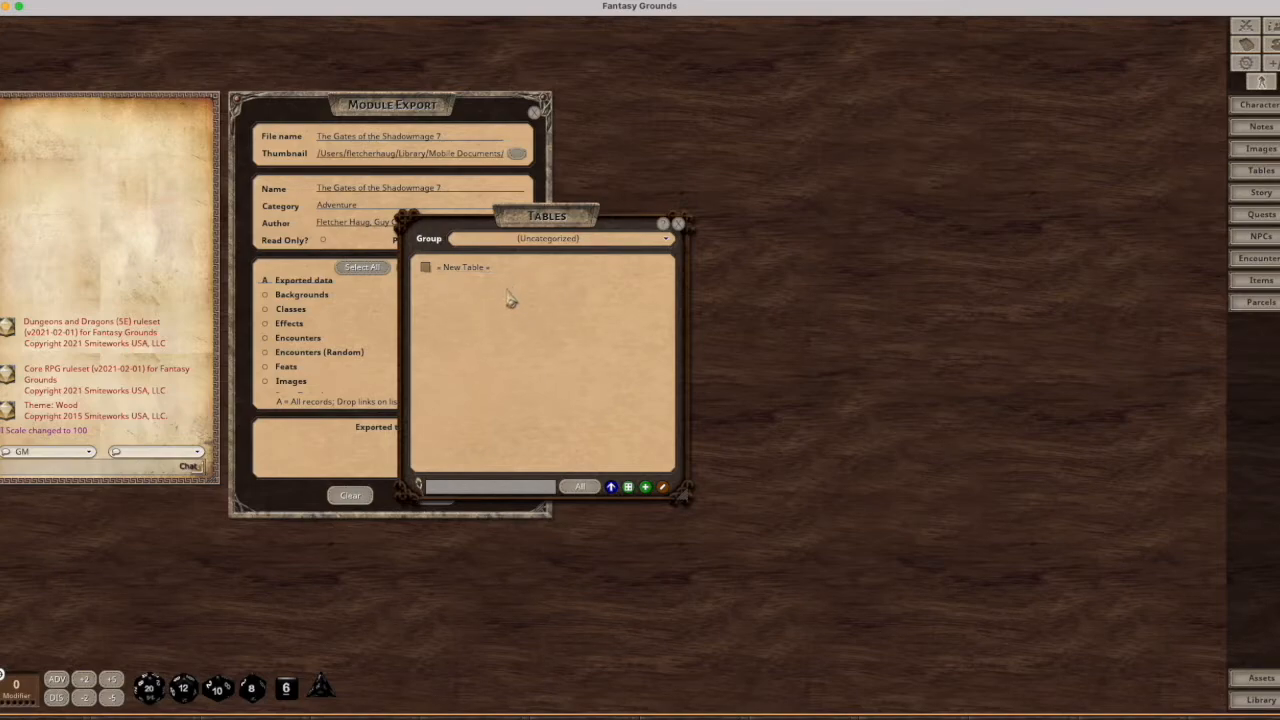
click(662, 487)
click(656, 271)
click(678, 224)
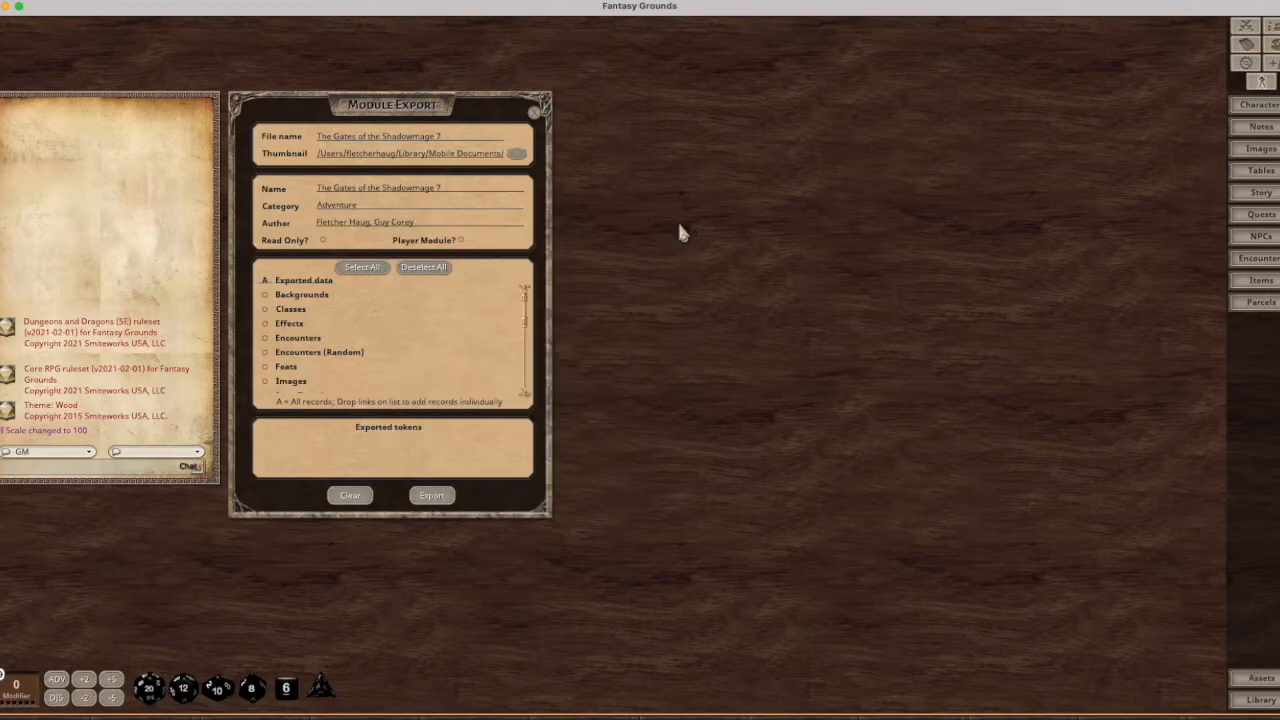
Step: Look through the campaign's uncategorized story entries from start to later chapters and close the list
click(1266, 193)
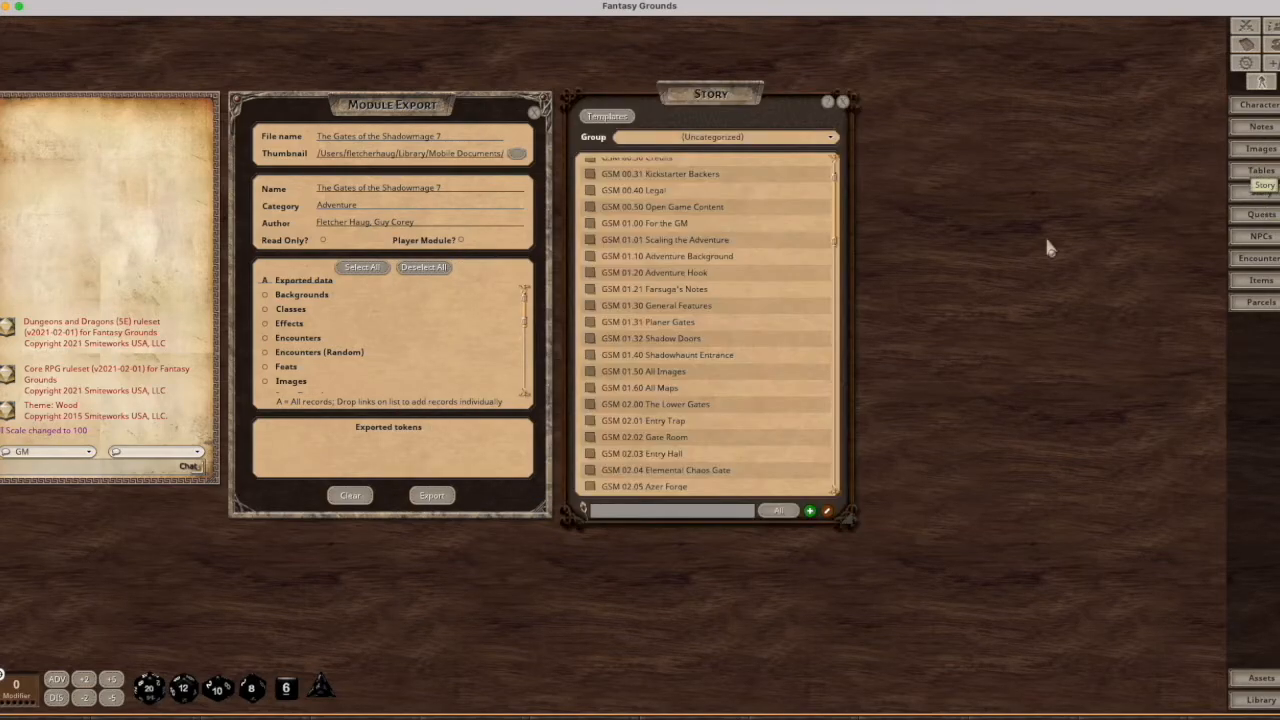
scroll(720, 315, down, 9)
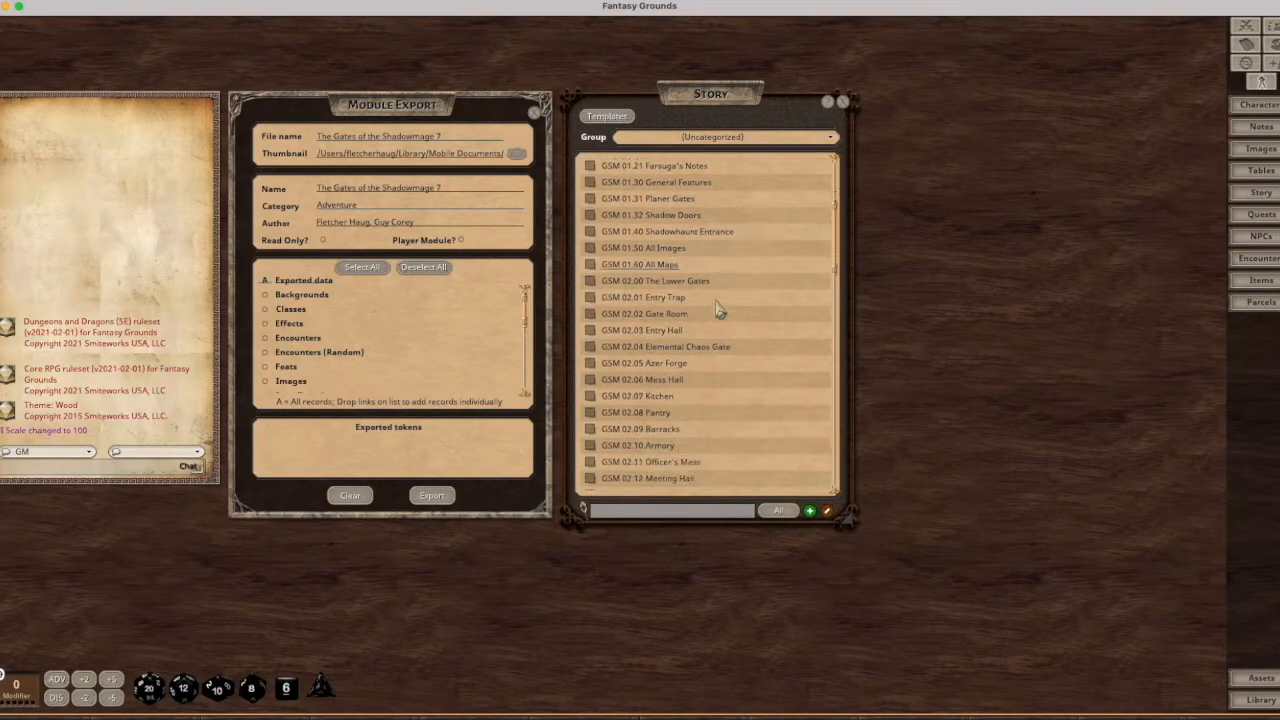
scroll(720, 311, down, 6)
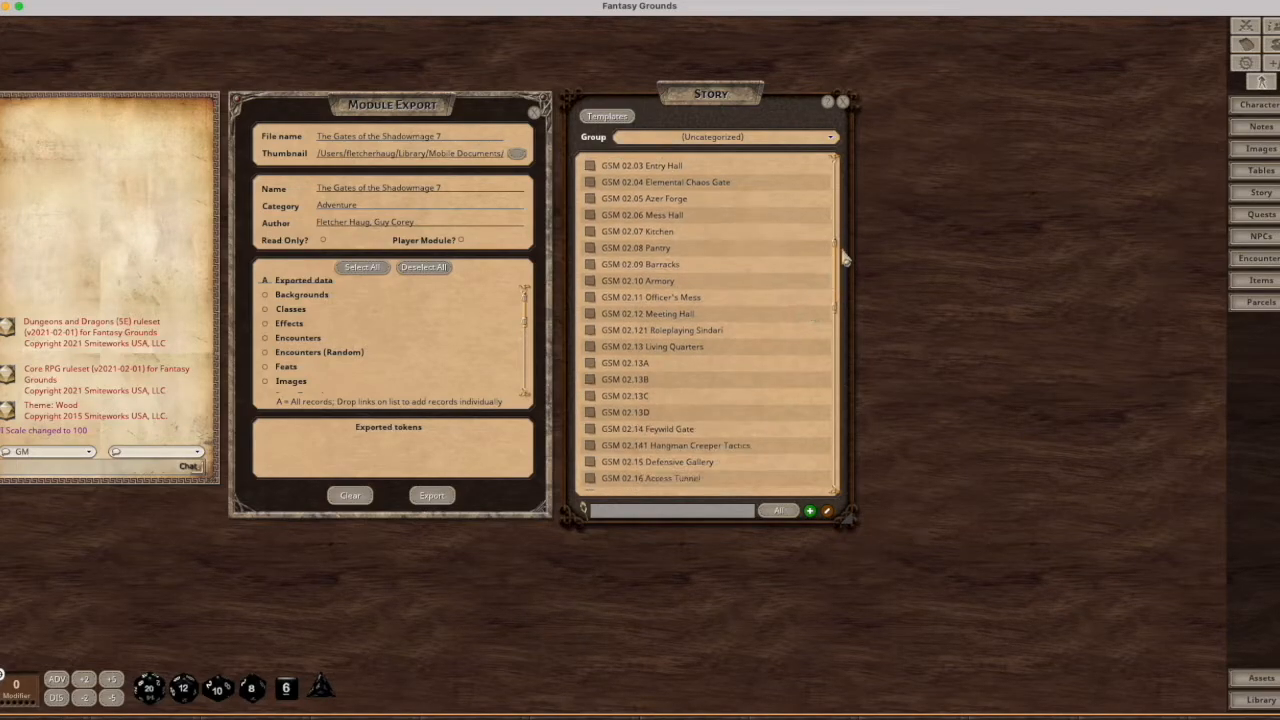
drag(838, 257, 852, 130)
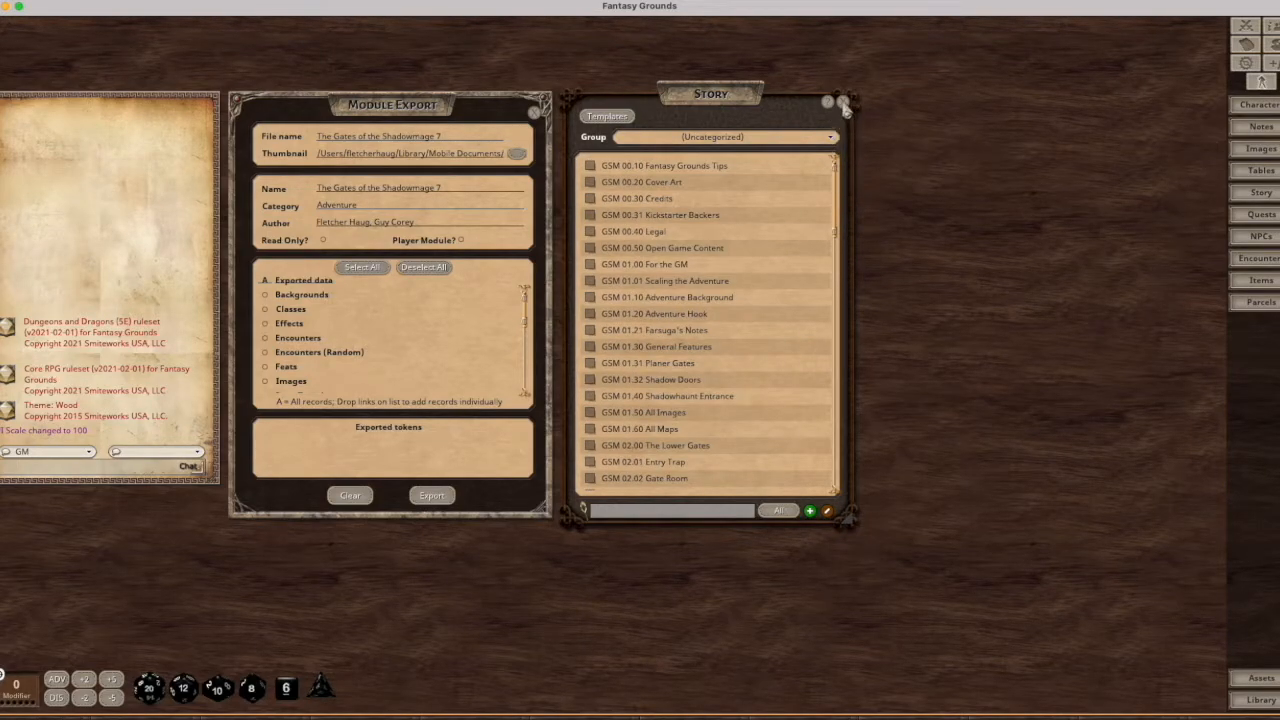
click(844, 106)
Step: Review the campaign's quest and NPC lists, closing each one after viewing
click(1261, 214)
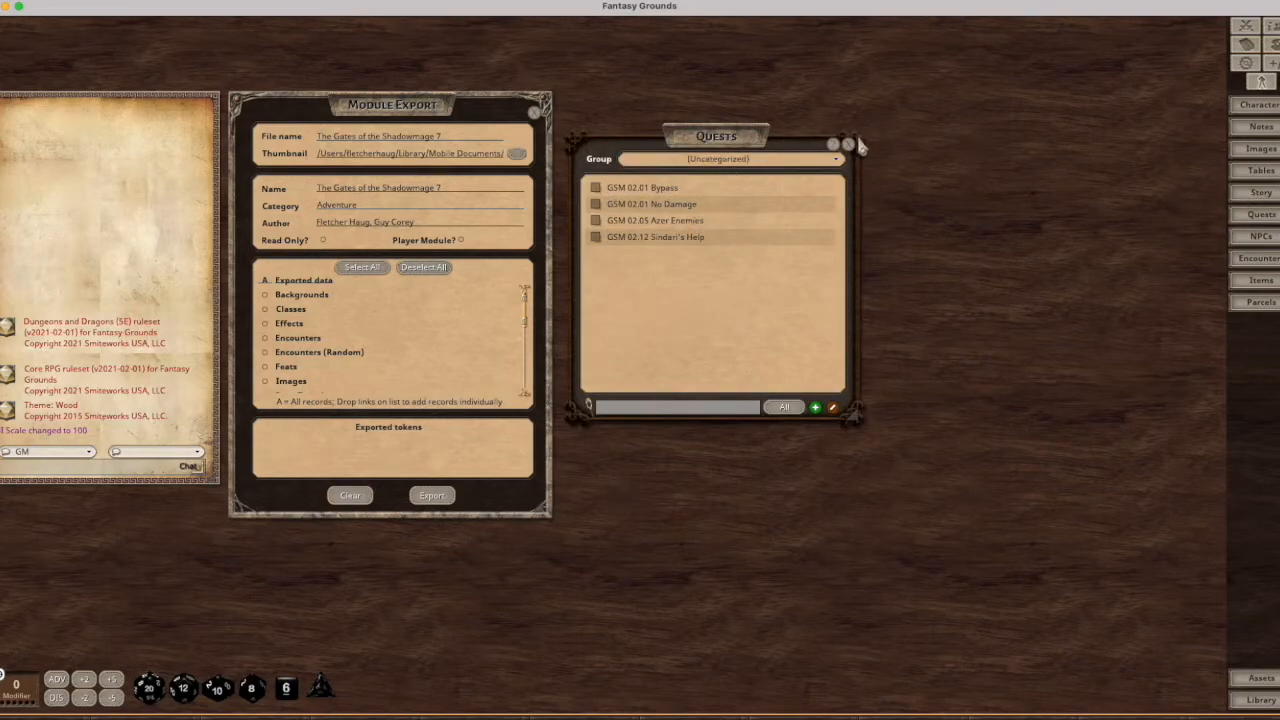
click(1255, 214)
click(1260, 236)
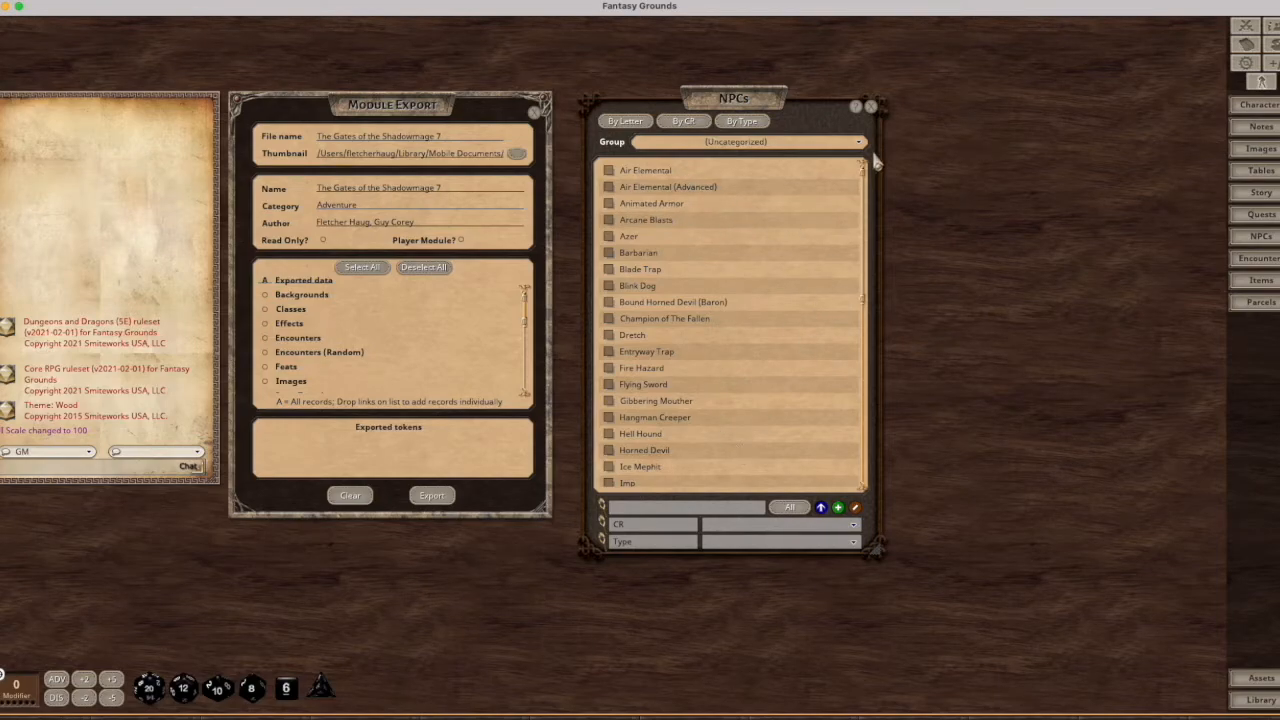
click(871, 108)
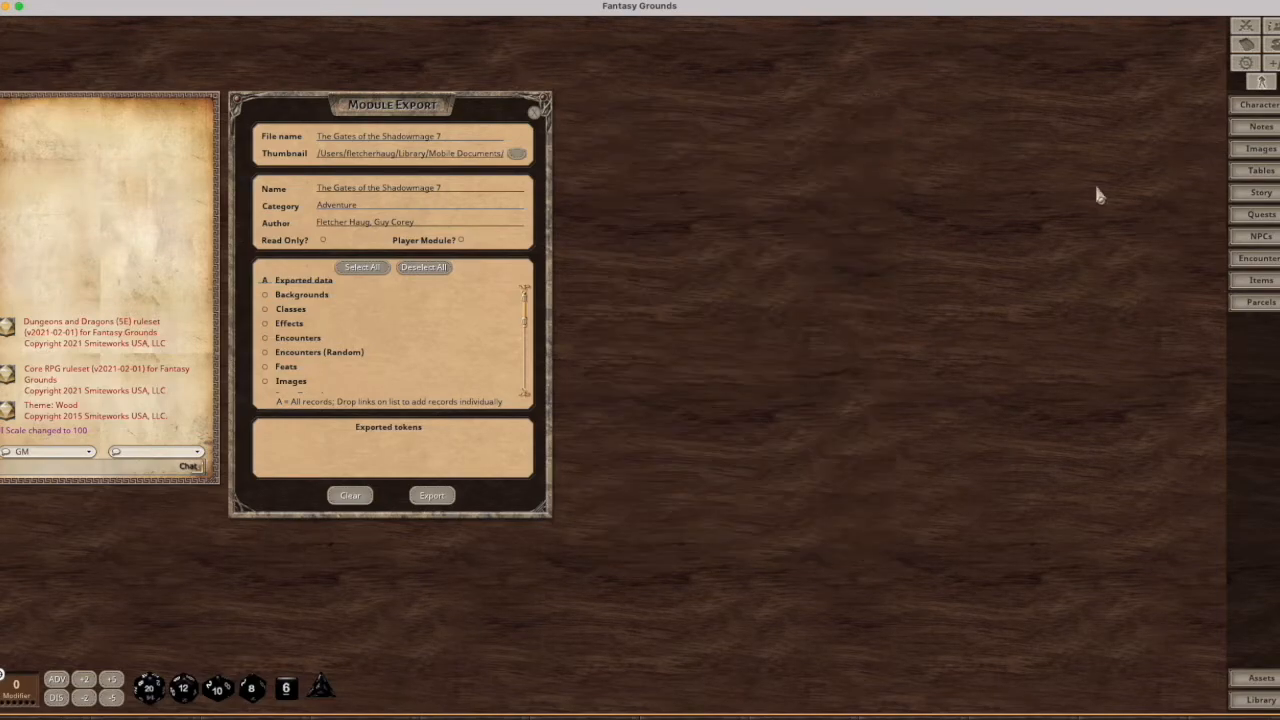
Step: Inspect the "New Encounter" record, delete it from the campaign's encounters, and close the list
click(1262, 259)
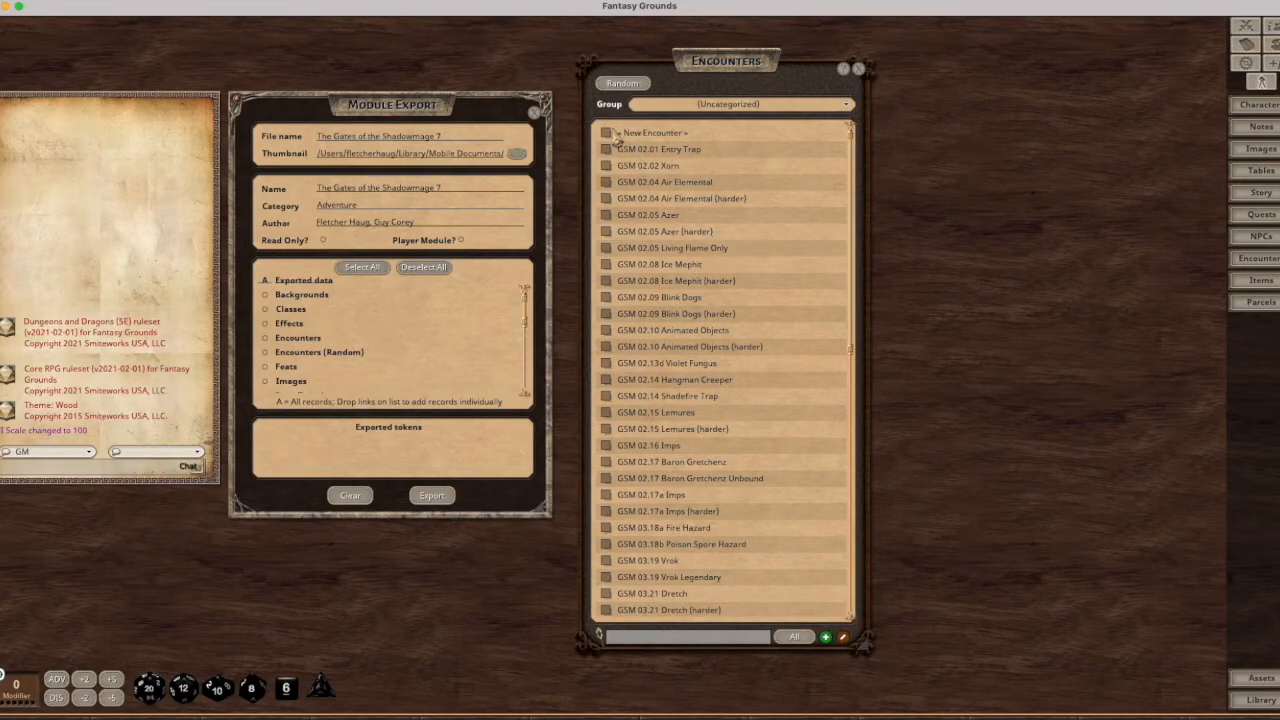
click(605, 136)
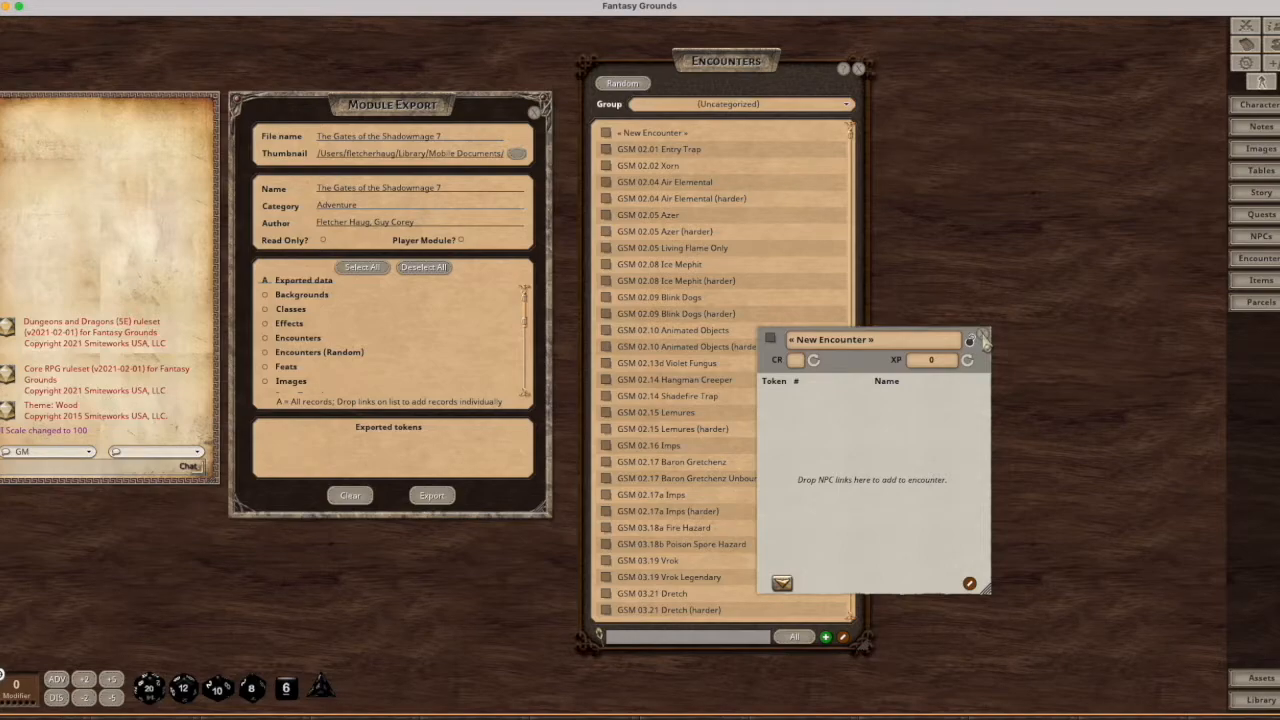
click(984, 340)
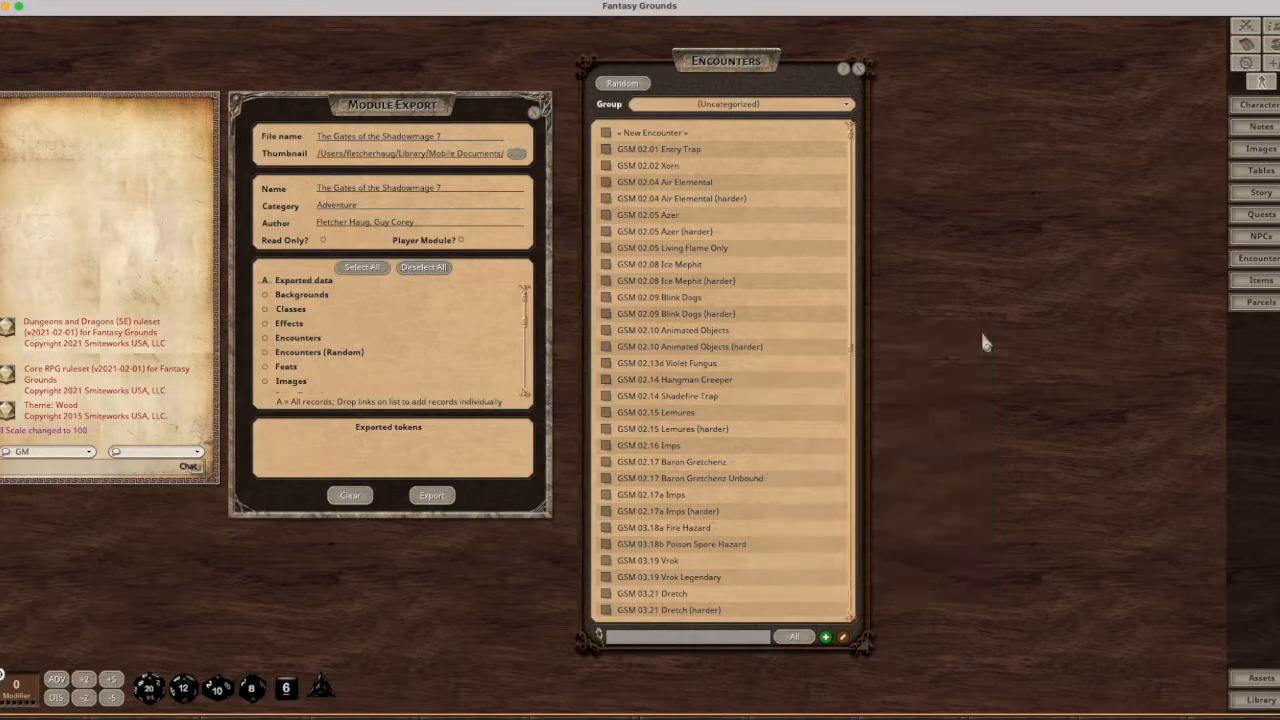
click(842, 637)
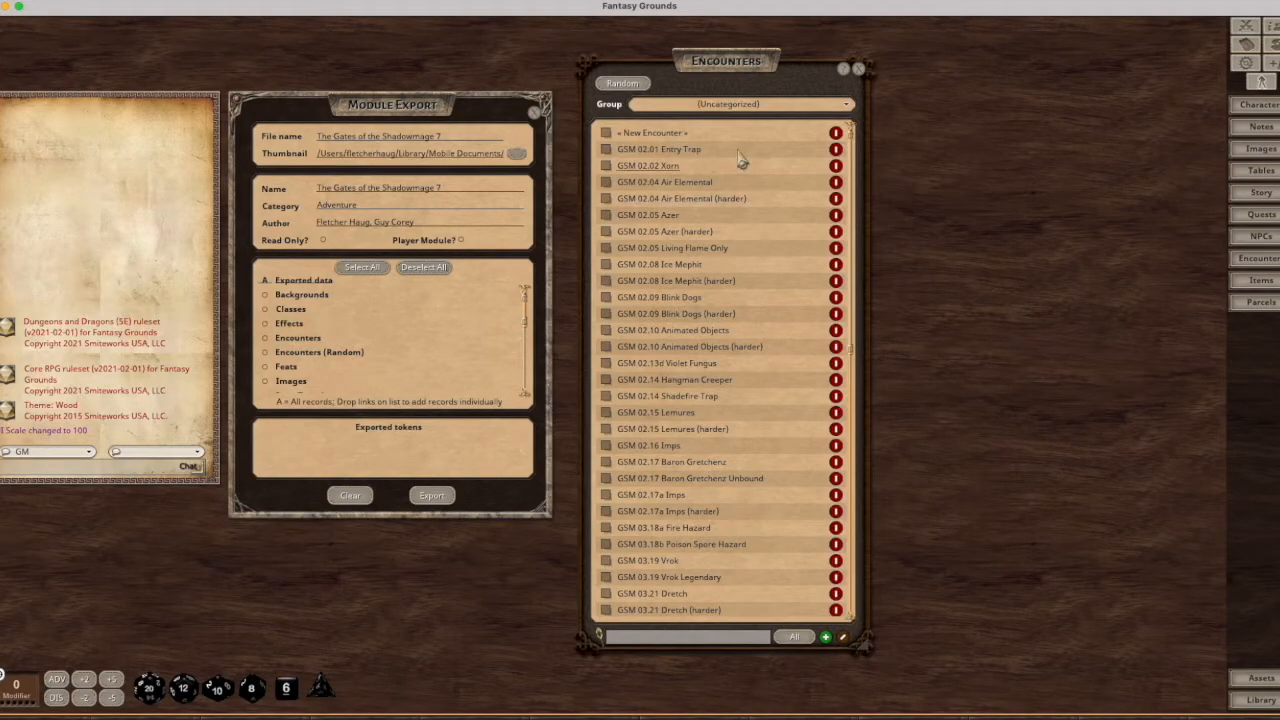
click(839, 141)
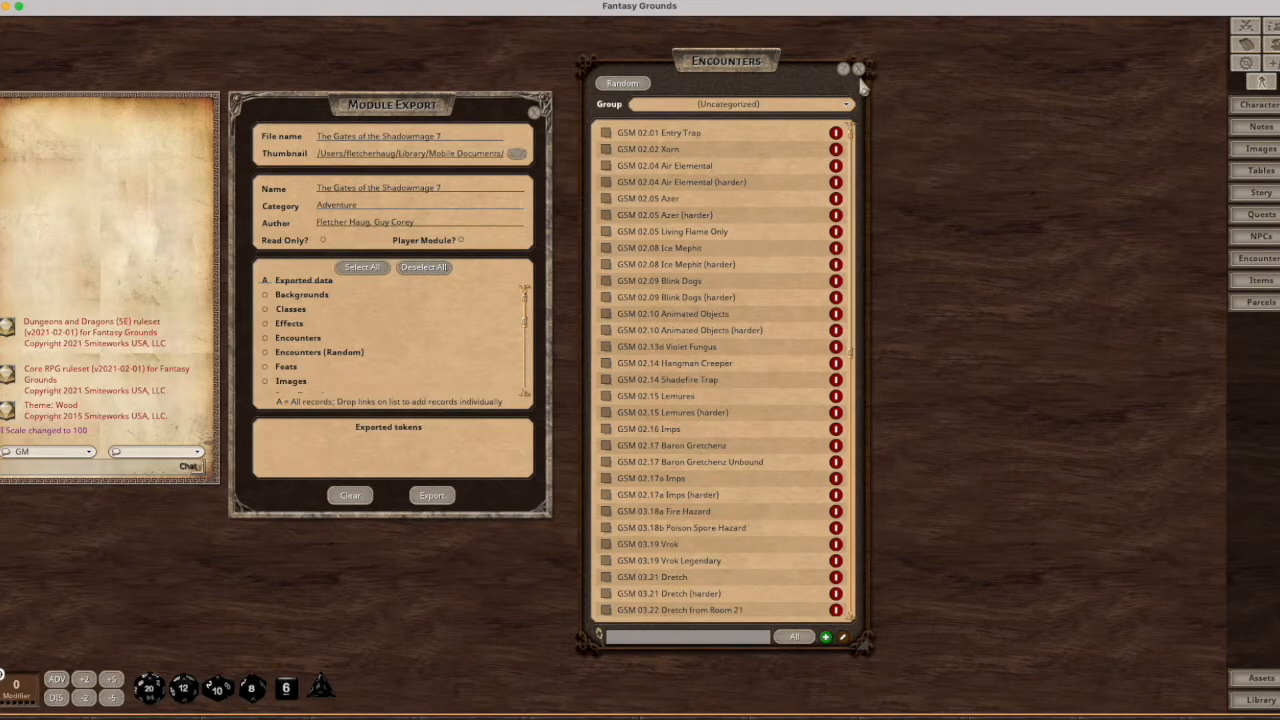
click(842, 637)
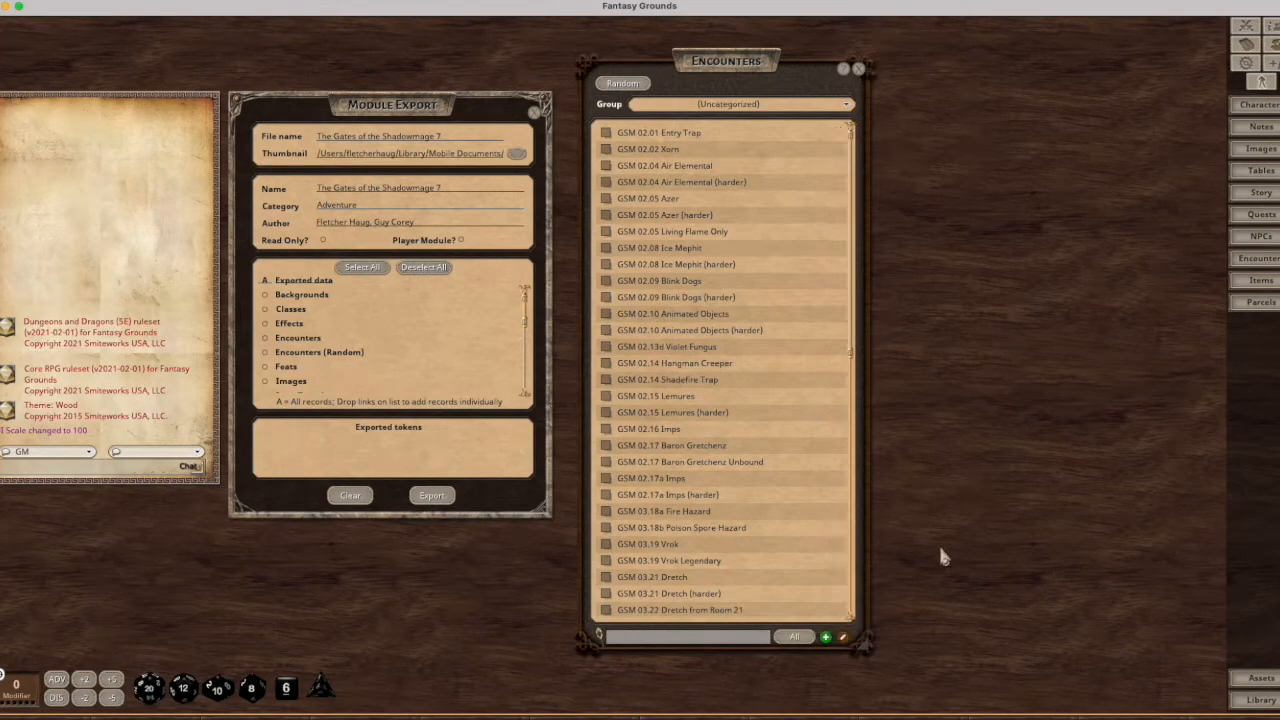
click(858, 68)
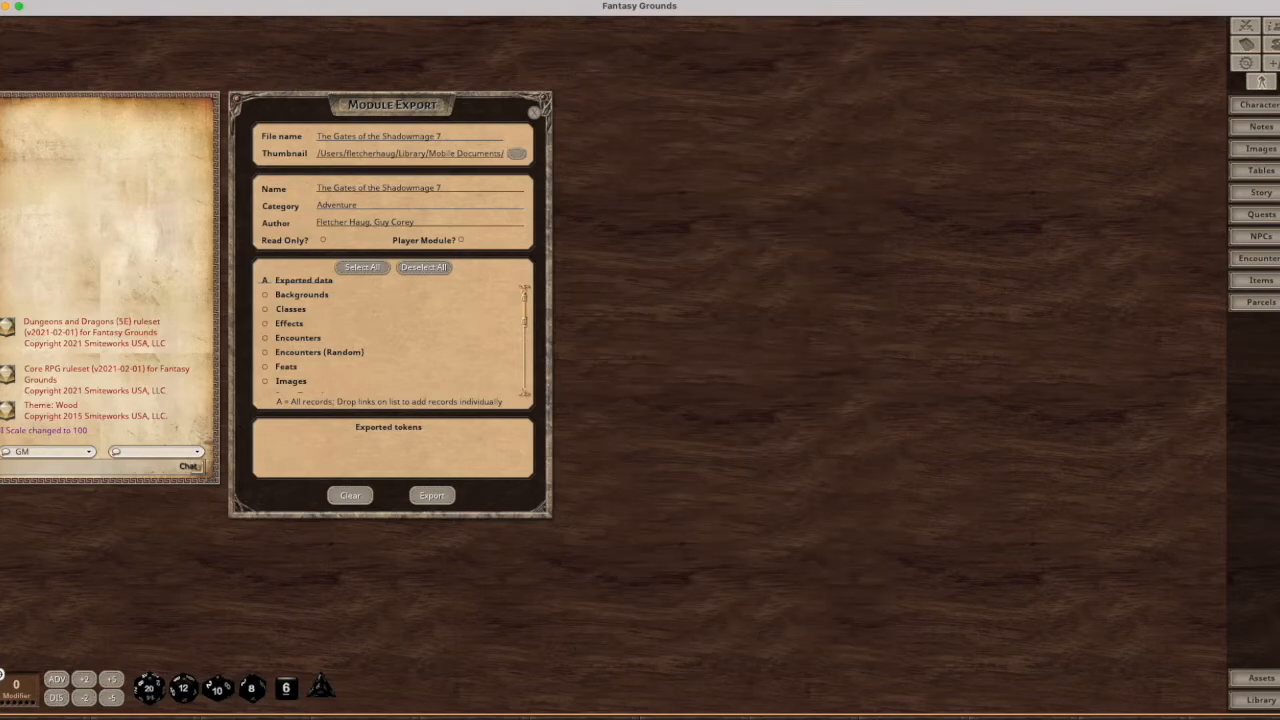
Step: Review the campaign's item list, close it, and open the parcels list
click(1260, 284)
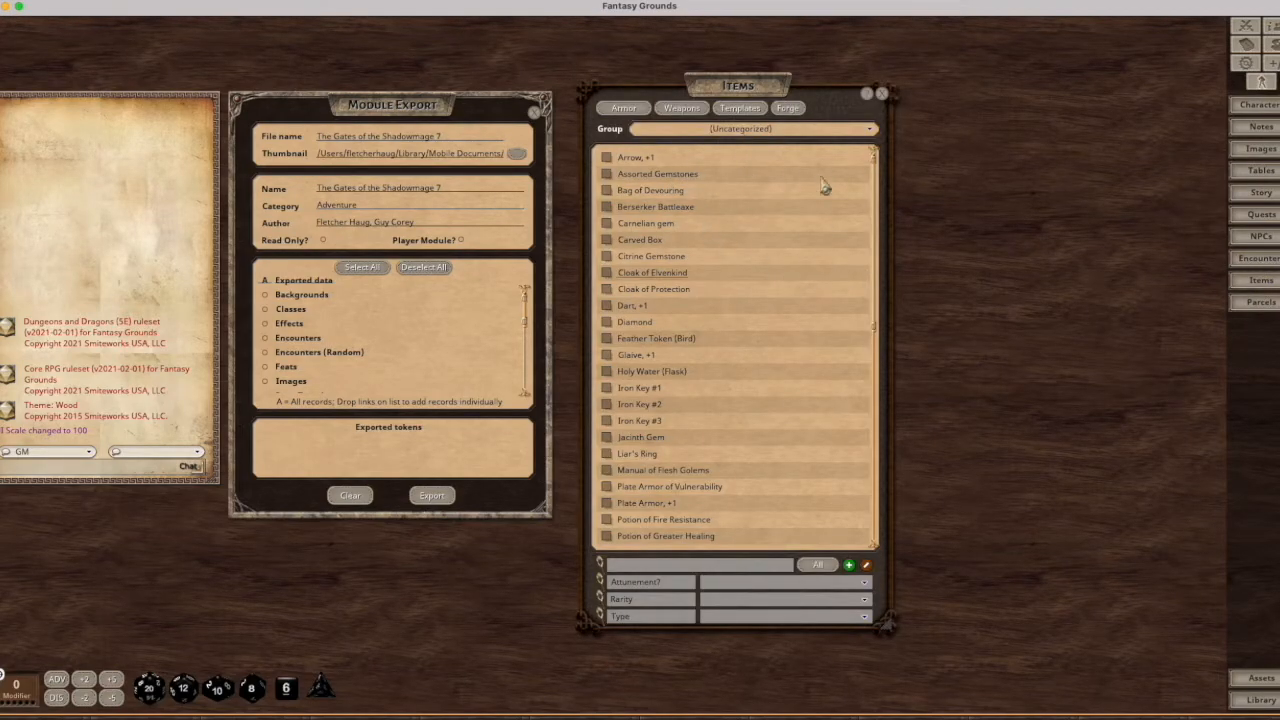
click(883, 95)
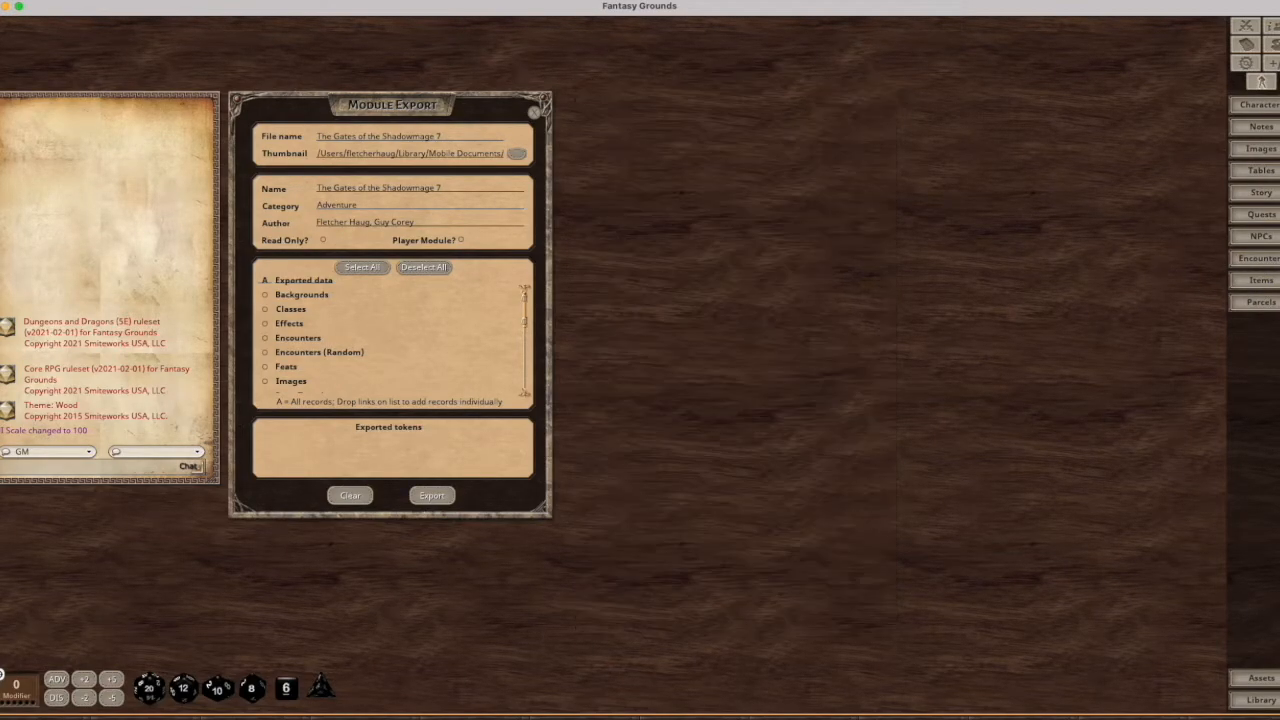
click(1259, 304)
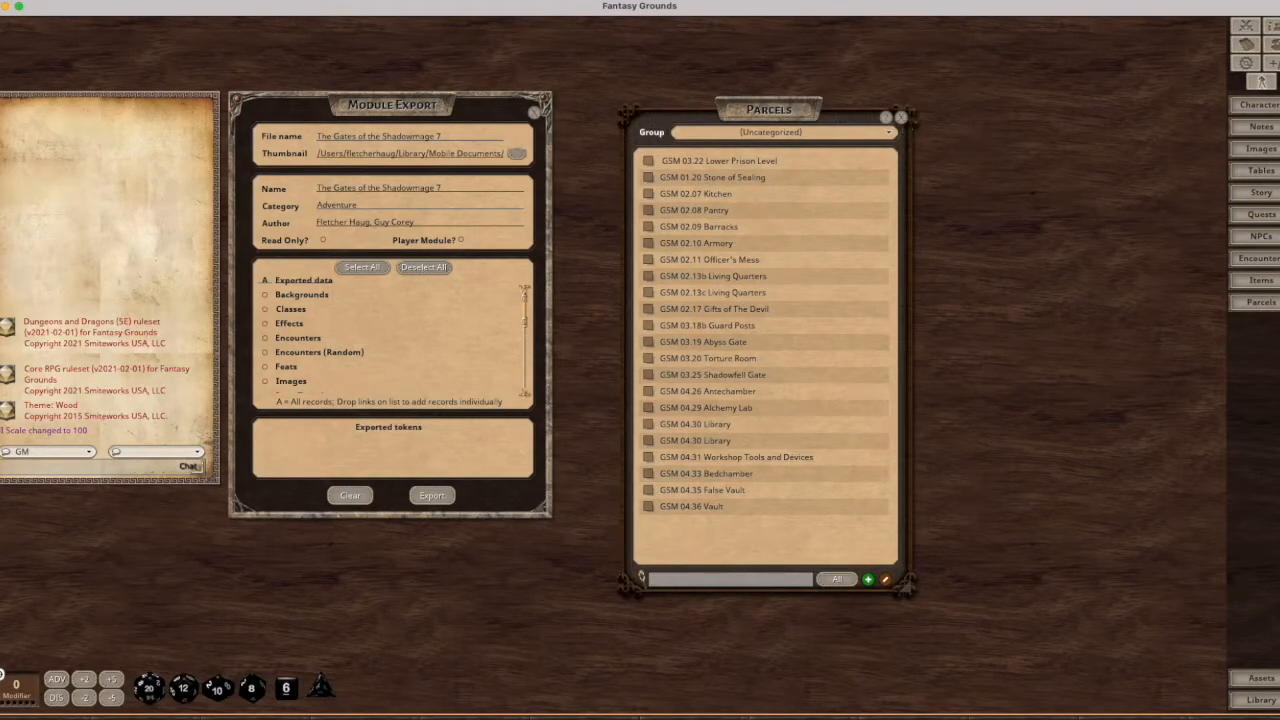
Step: Close the parcels list, compare the story list with the record types available for module export, and close it
click(901, 117)
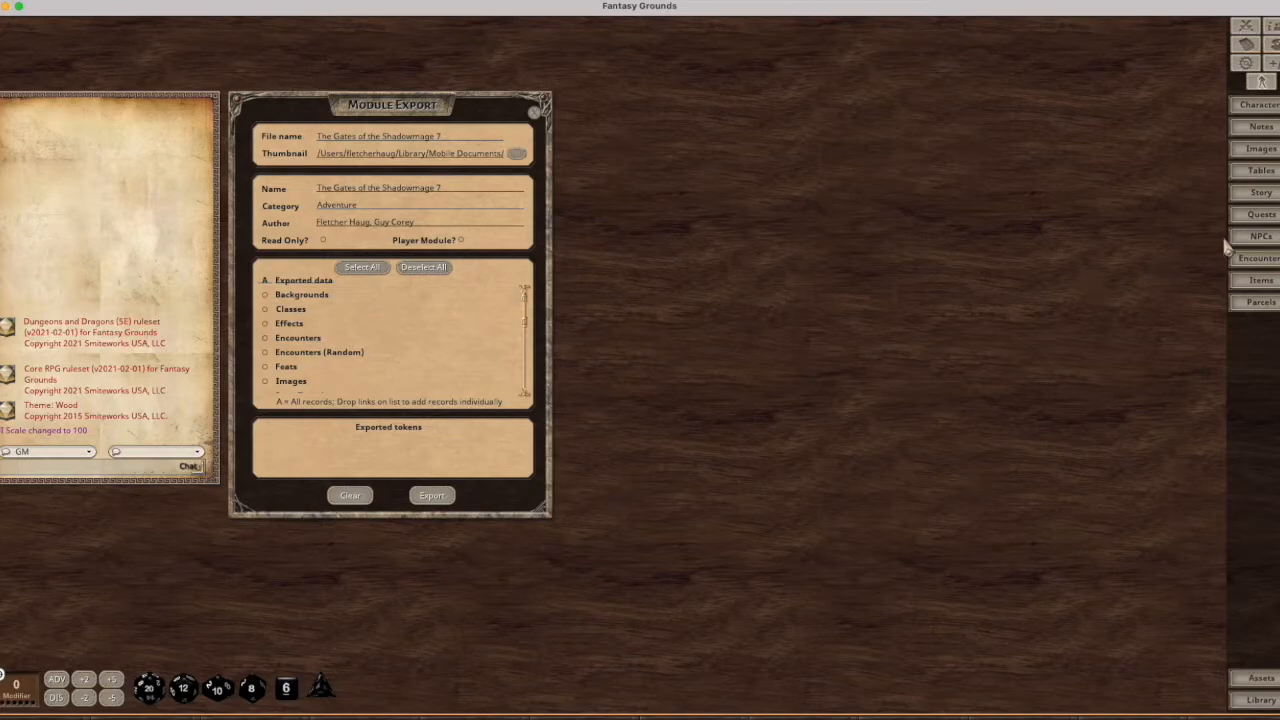
click(1260, 192)
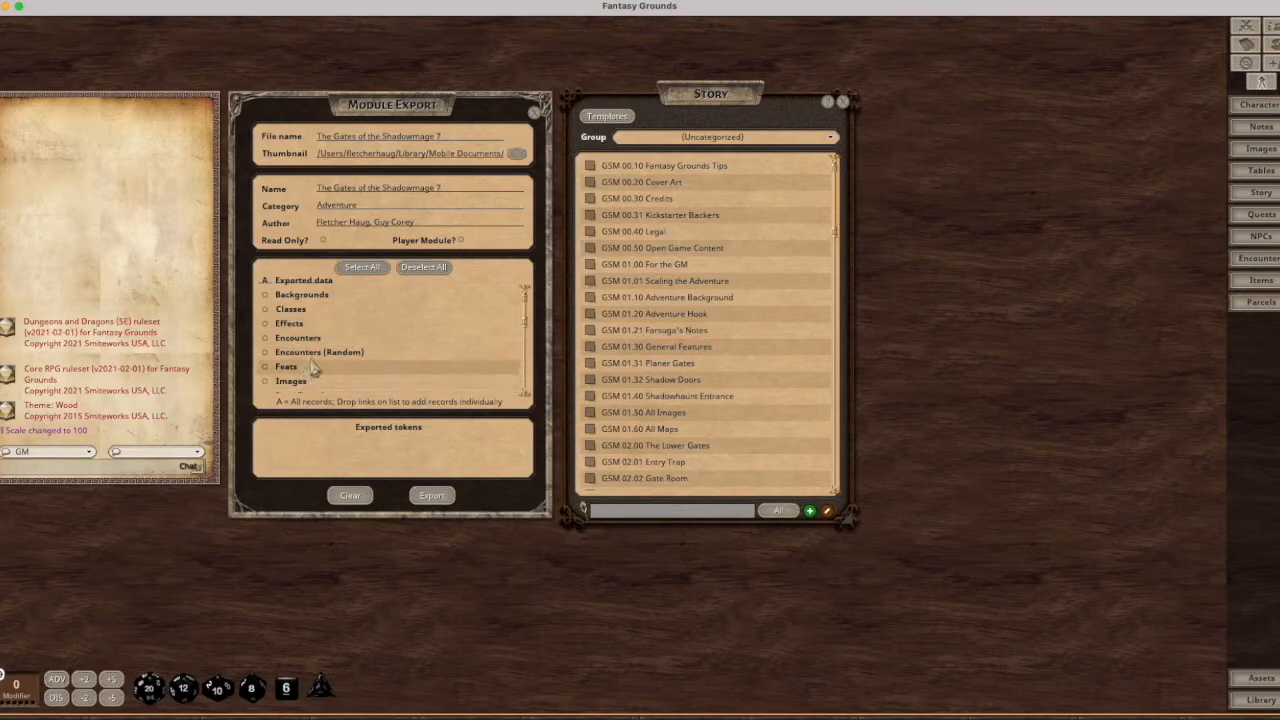
click(522, 320)
drag(522, 320, 523, 385)
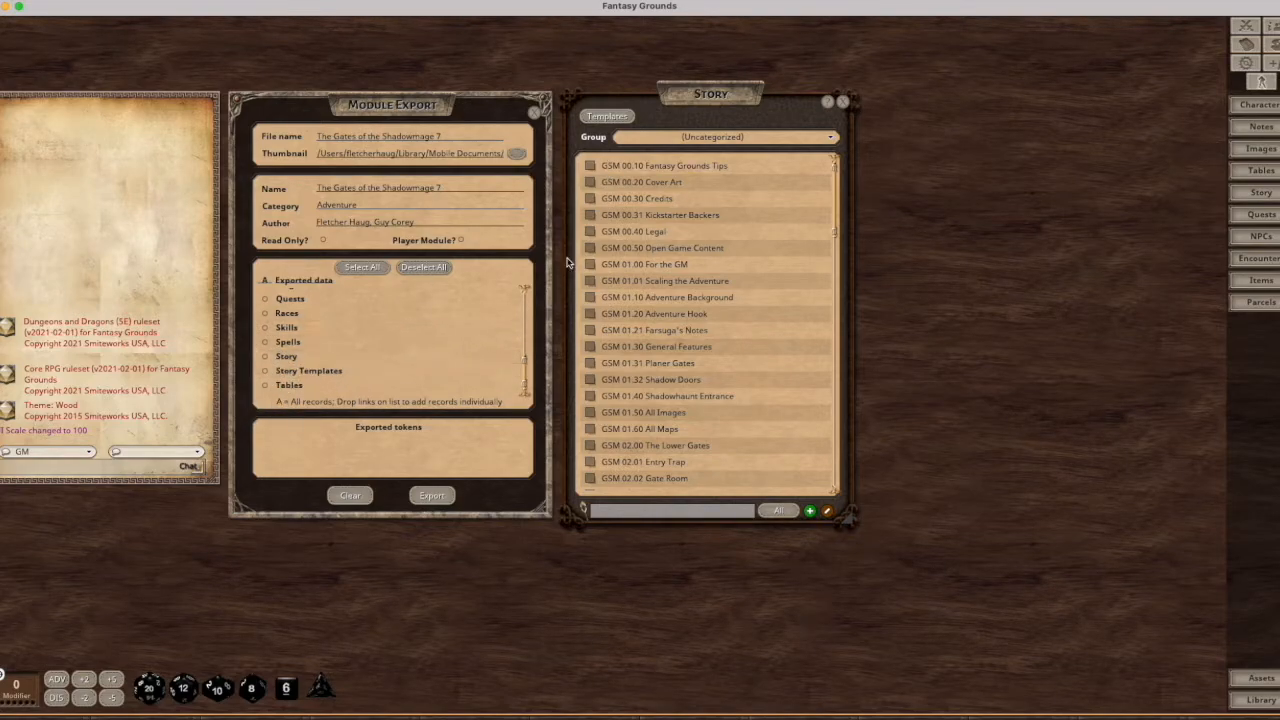
click(844, 106)
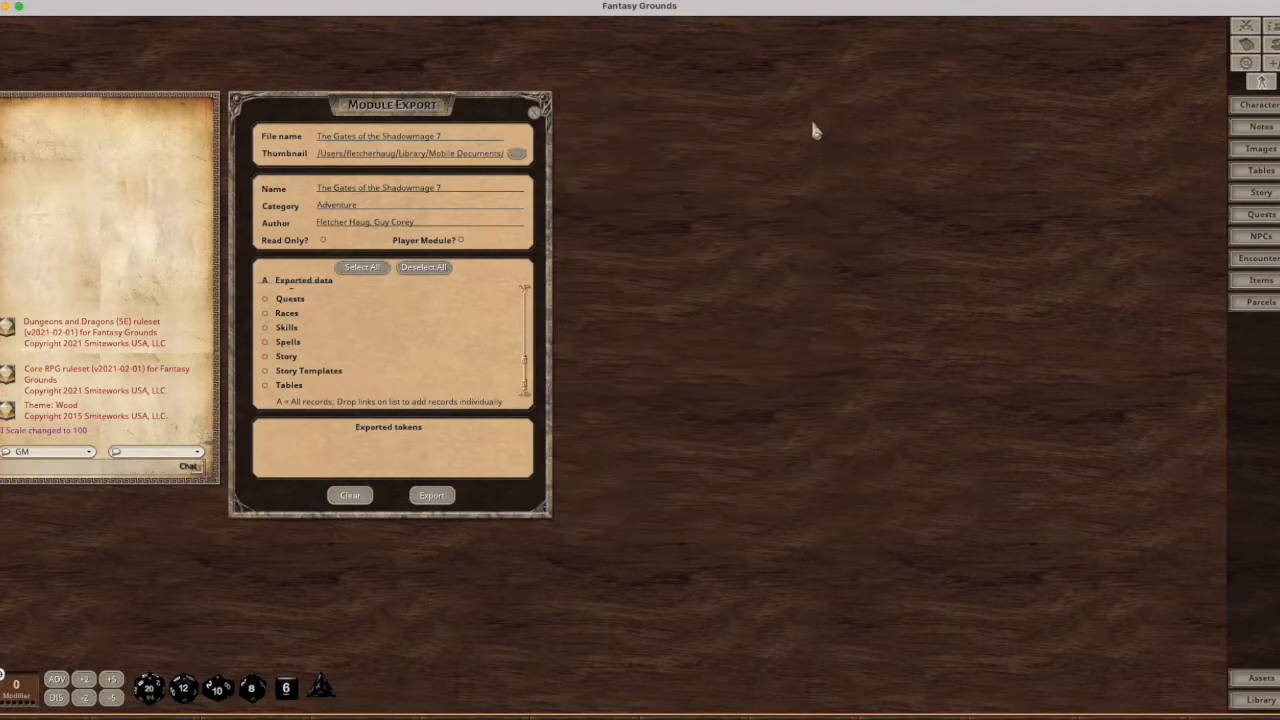
Step: Select all record types for export, then exclude Backgrounds, Classes, Effects, Encounters (Random) and Feats
click(363, 268)
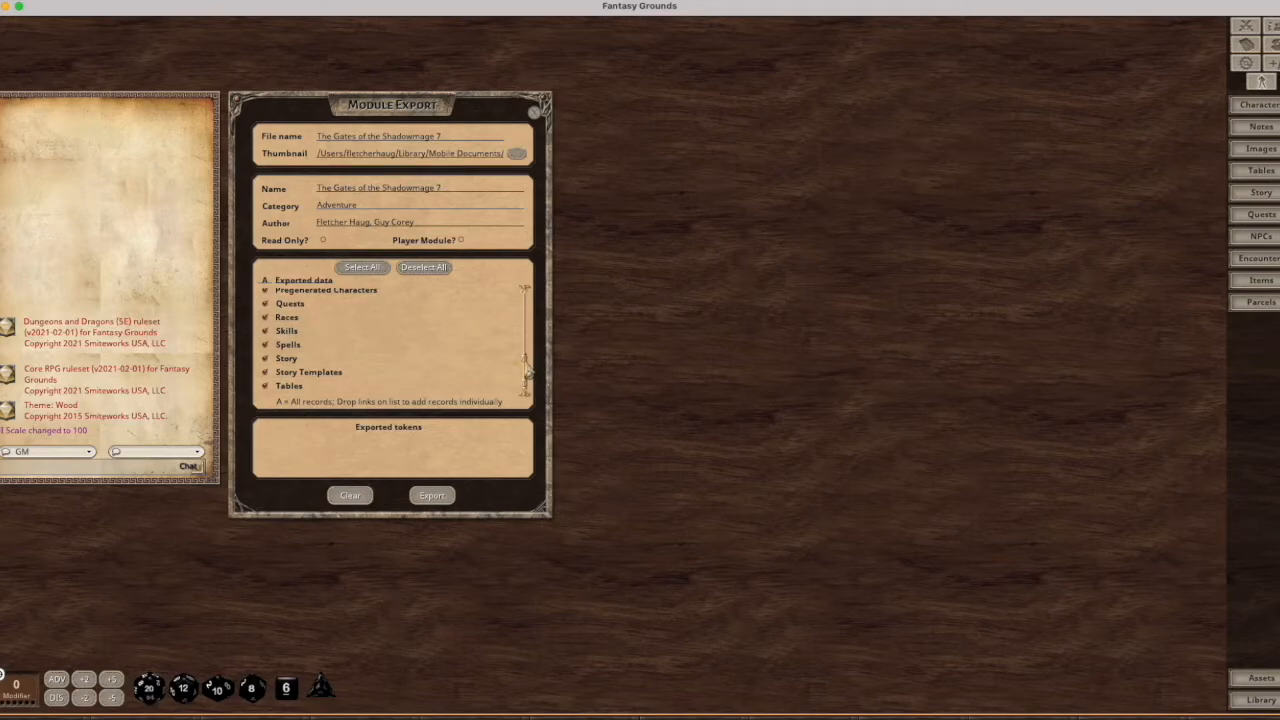
drag(523, 337, 524, 279)
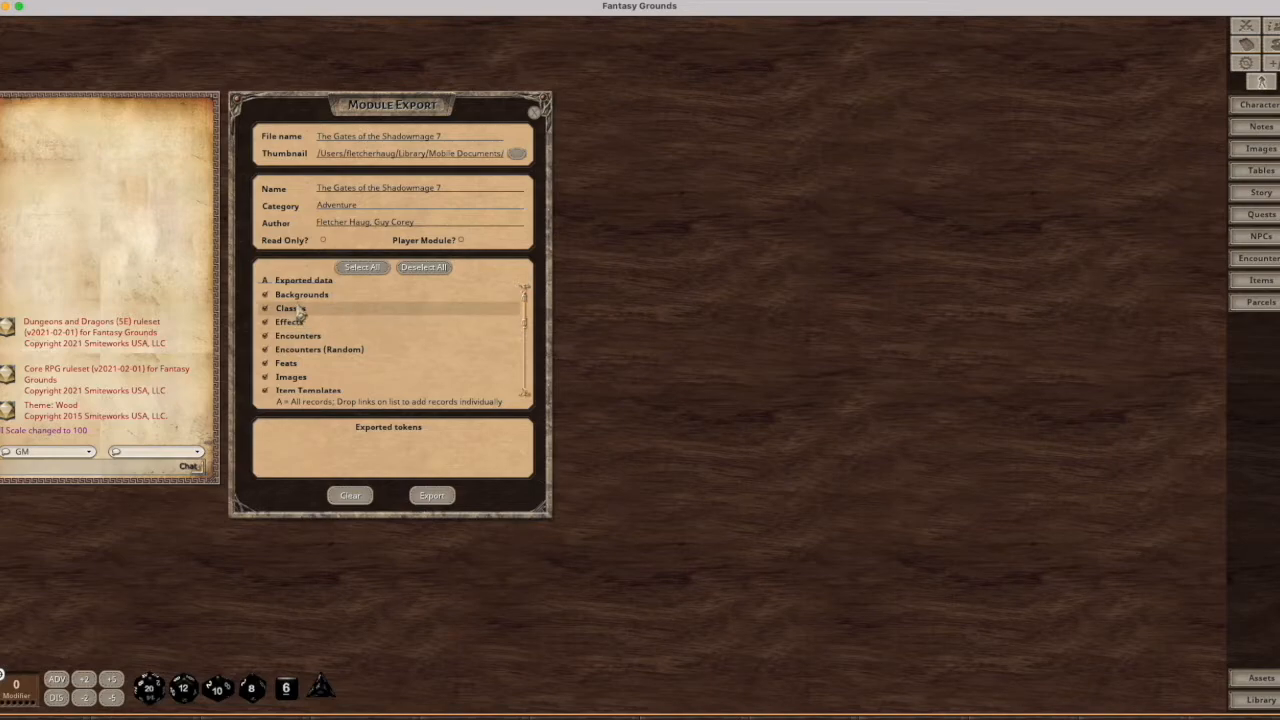
click(264, 294)
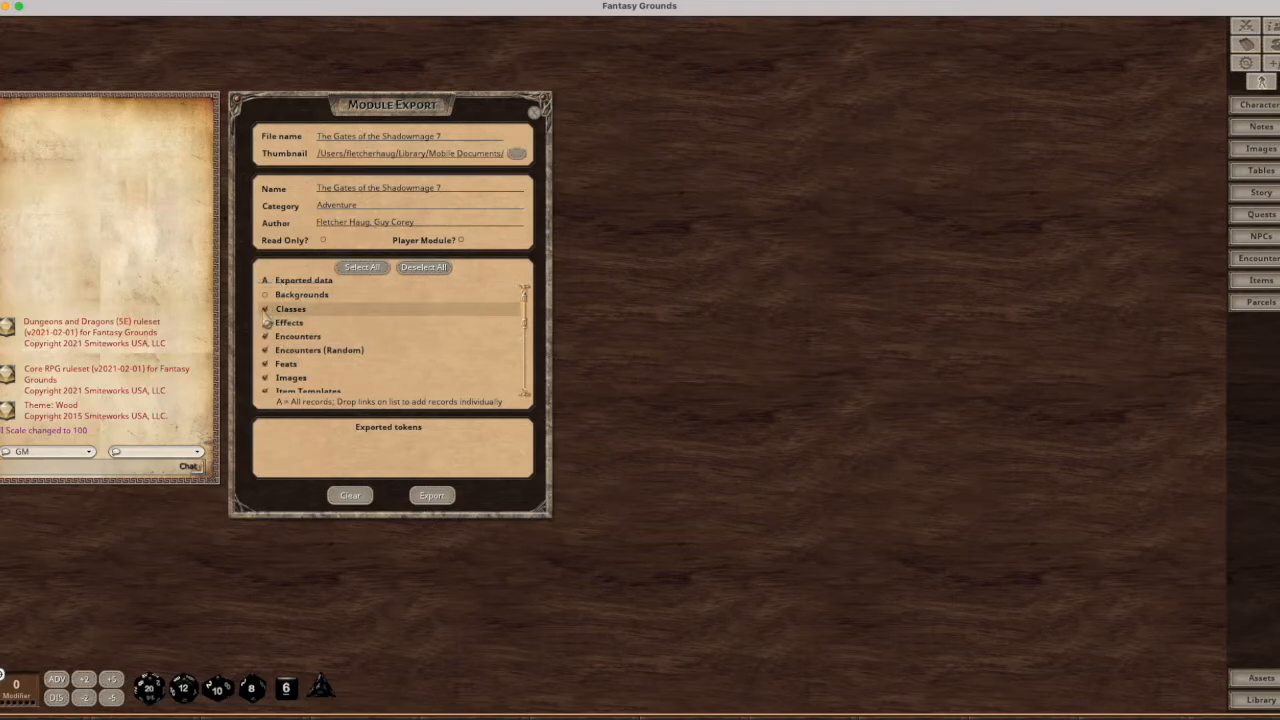
click(264, 308)
click(264, 322)
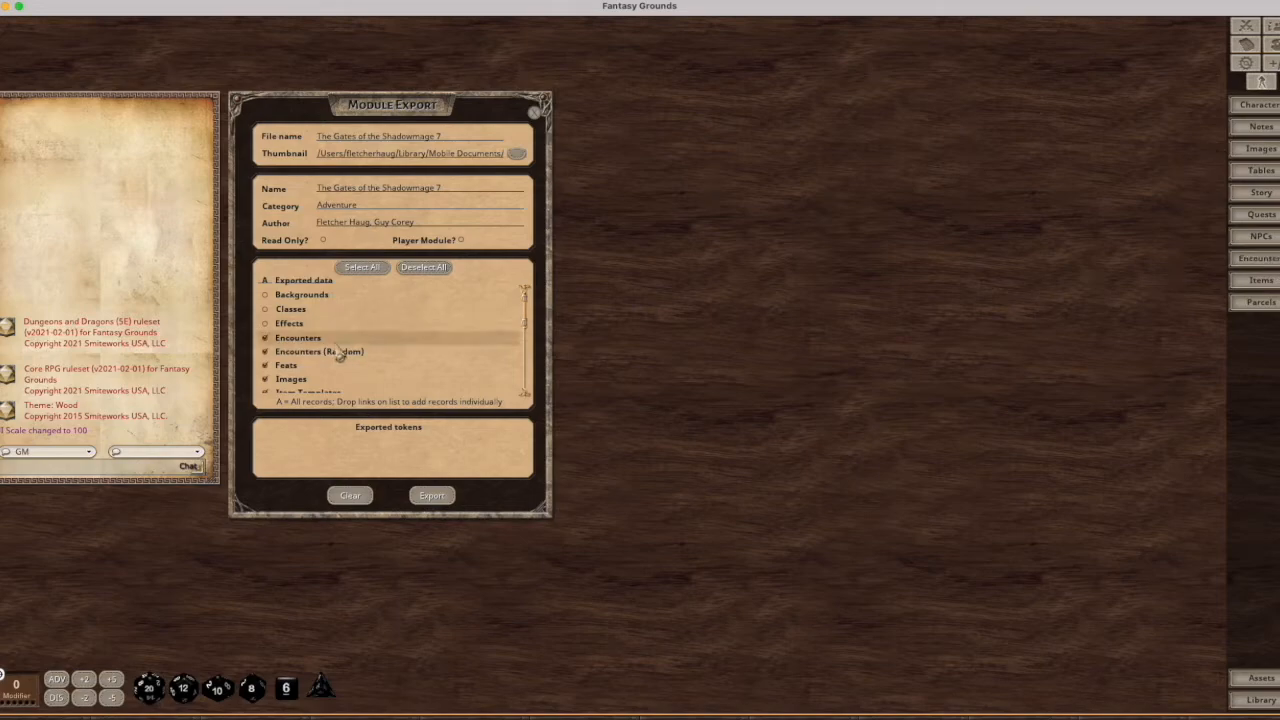
click(266, 365)
click(266, 365)
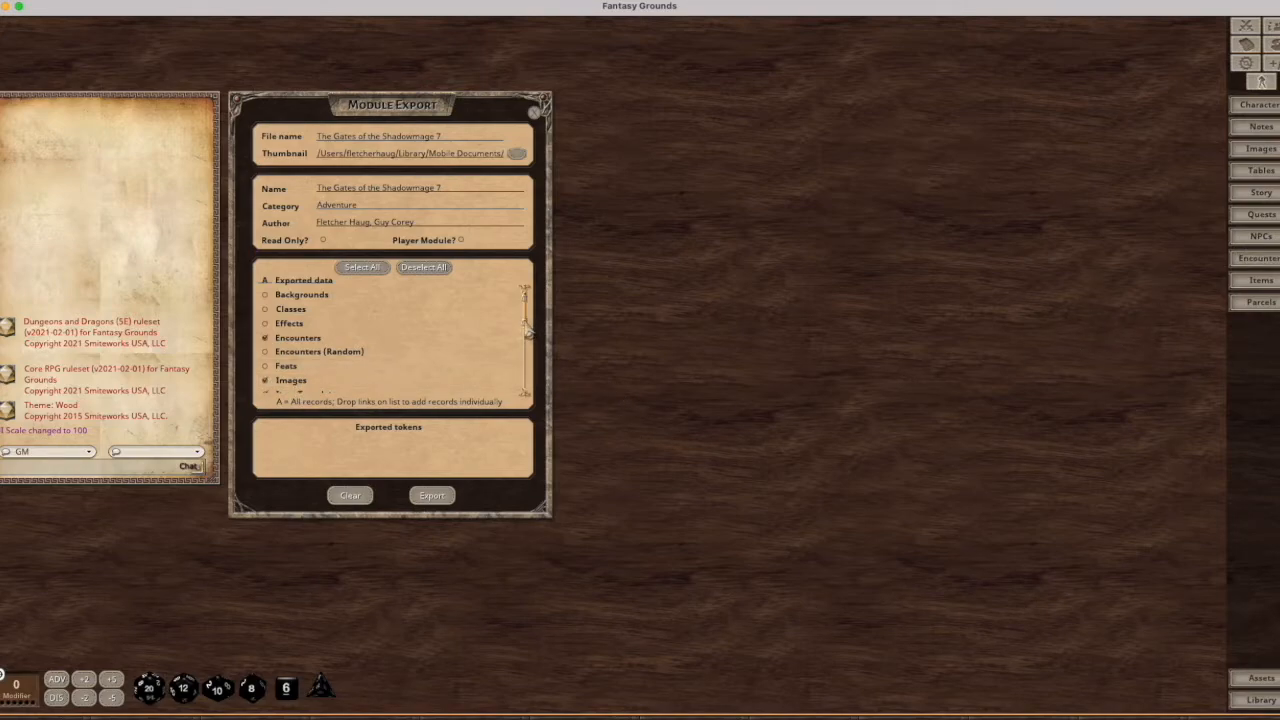
Step: Exclude Item Templates, Modifiers and Pregenerated Characters from the exported data
mouse_move(526, 332)
mouse_down()
mouse_move(521, 322)
mouse_move(522, 355)
mouse_up()
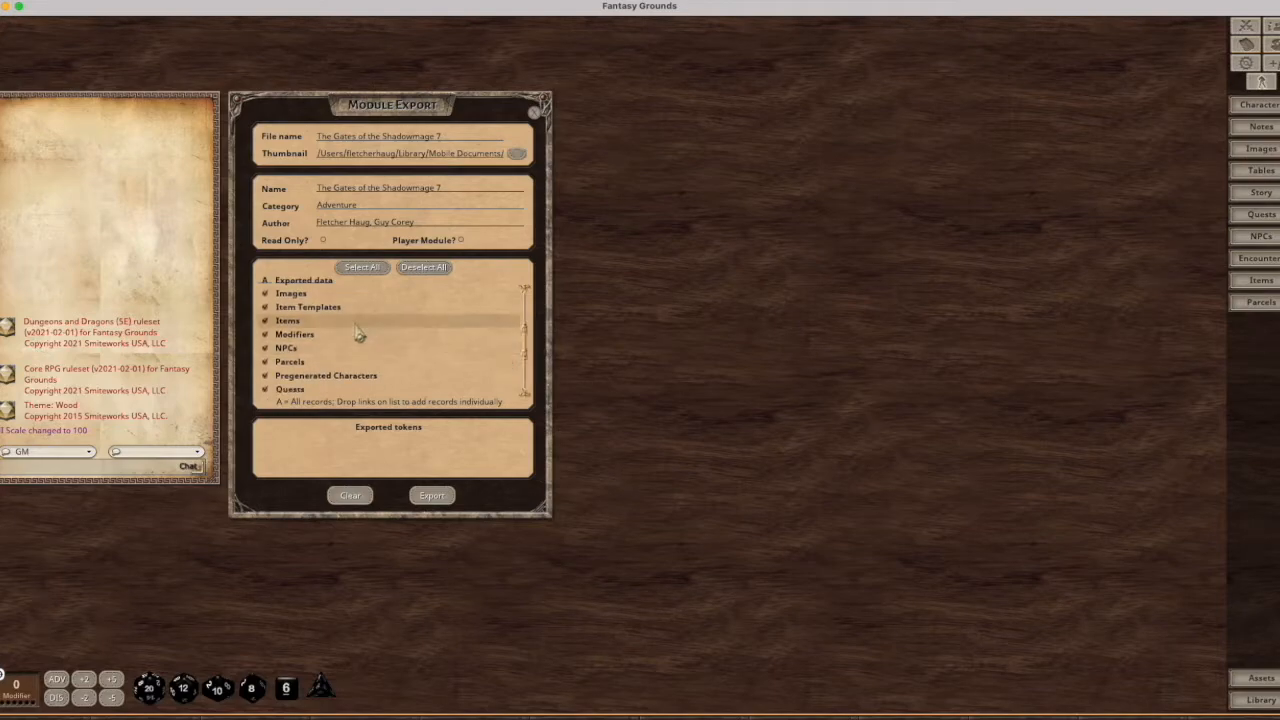
click(266, 308)
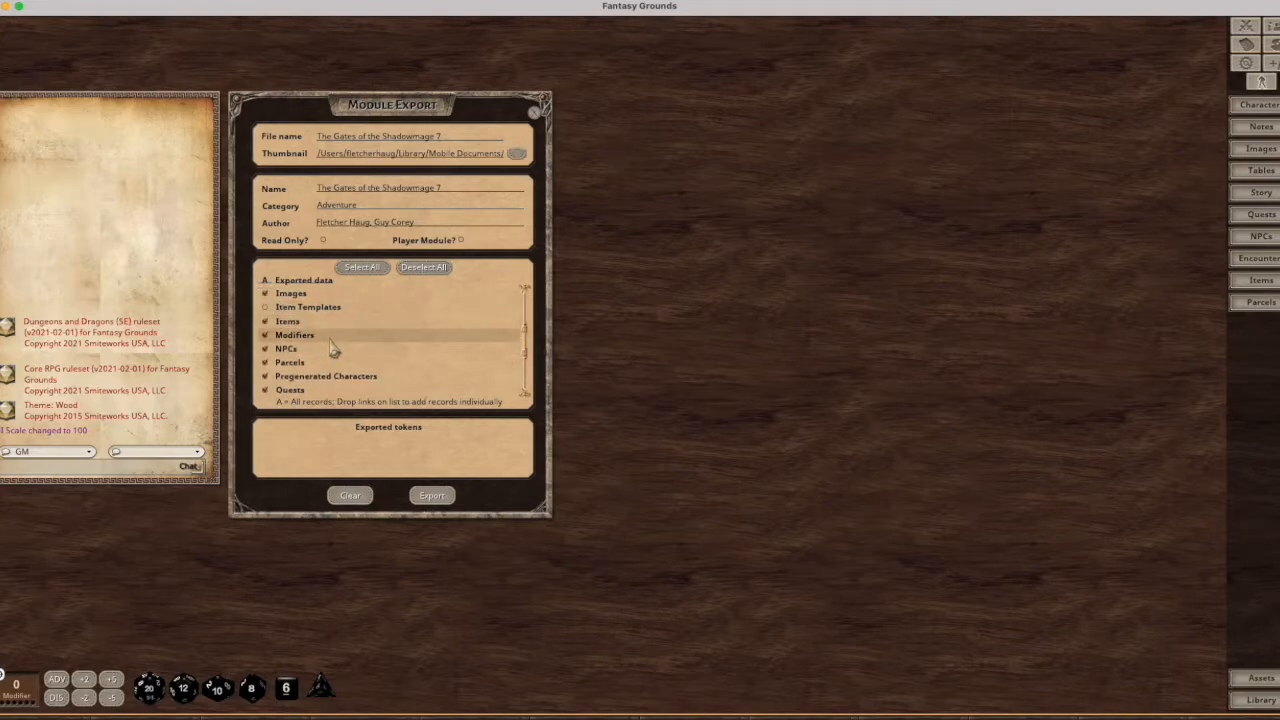
click(266, 336)
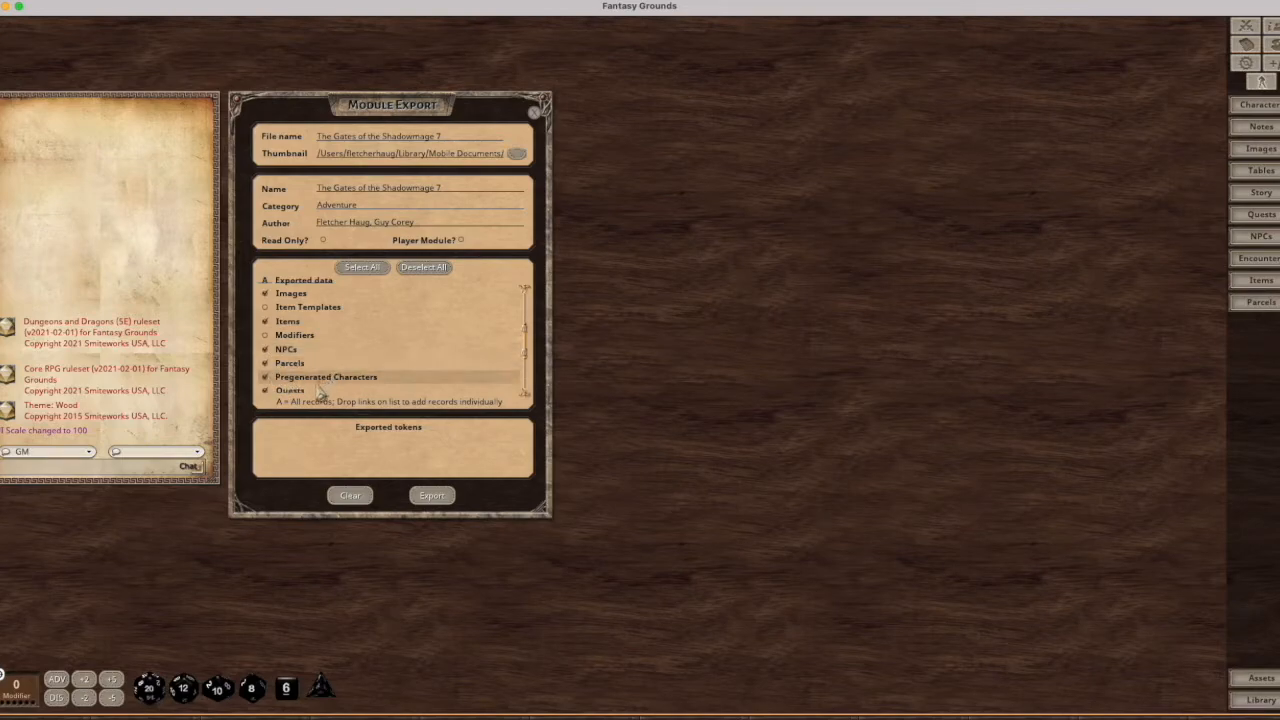
click(266, 378)
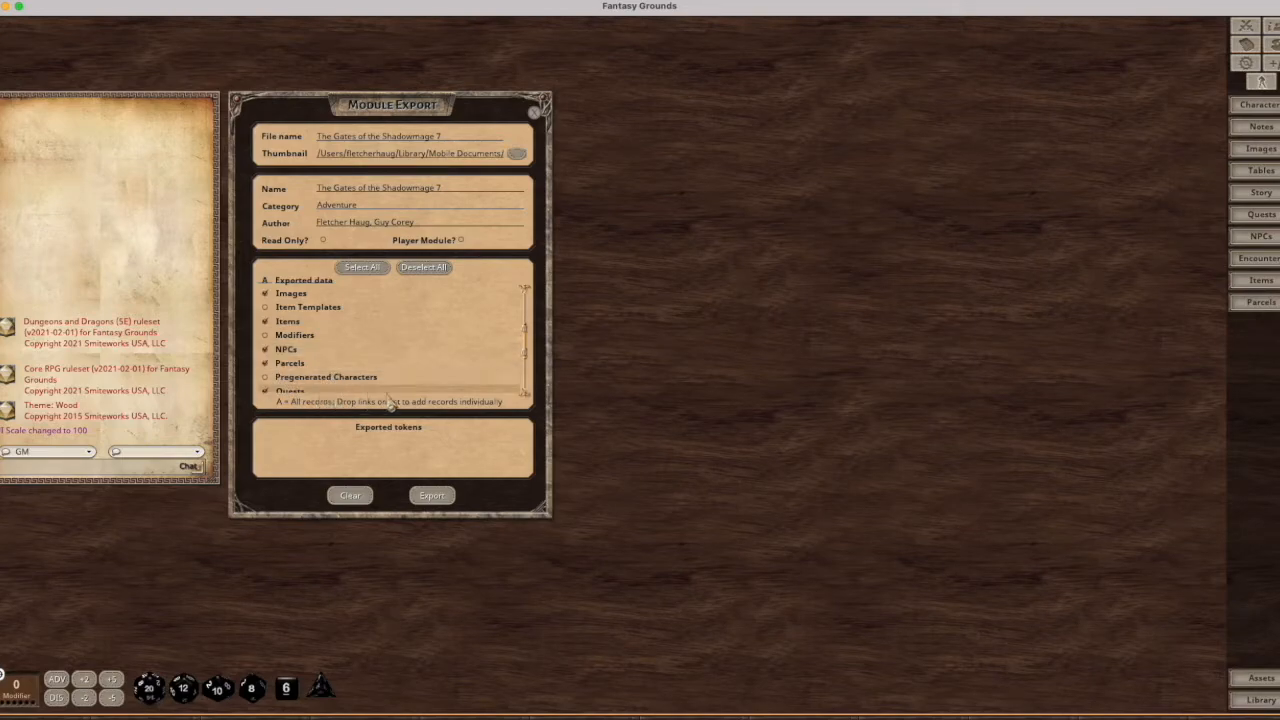
scroll(527, 358, down, 5)
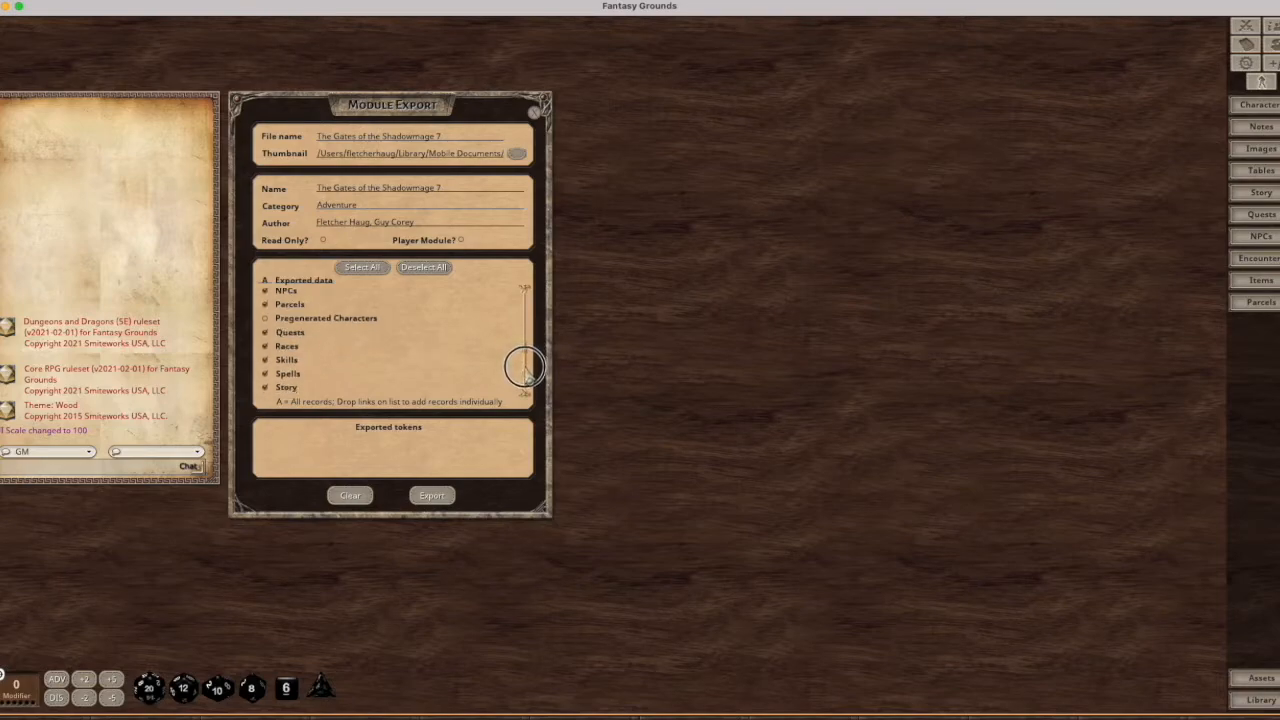
Step: Enlarge the module export window and exclude Races, Skills, Story Templates and Tables from the exported data
drag(501, 514, 516, 623)
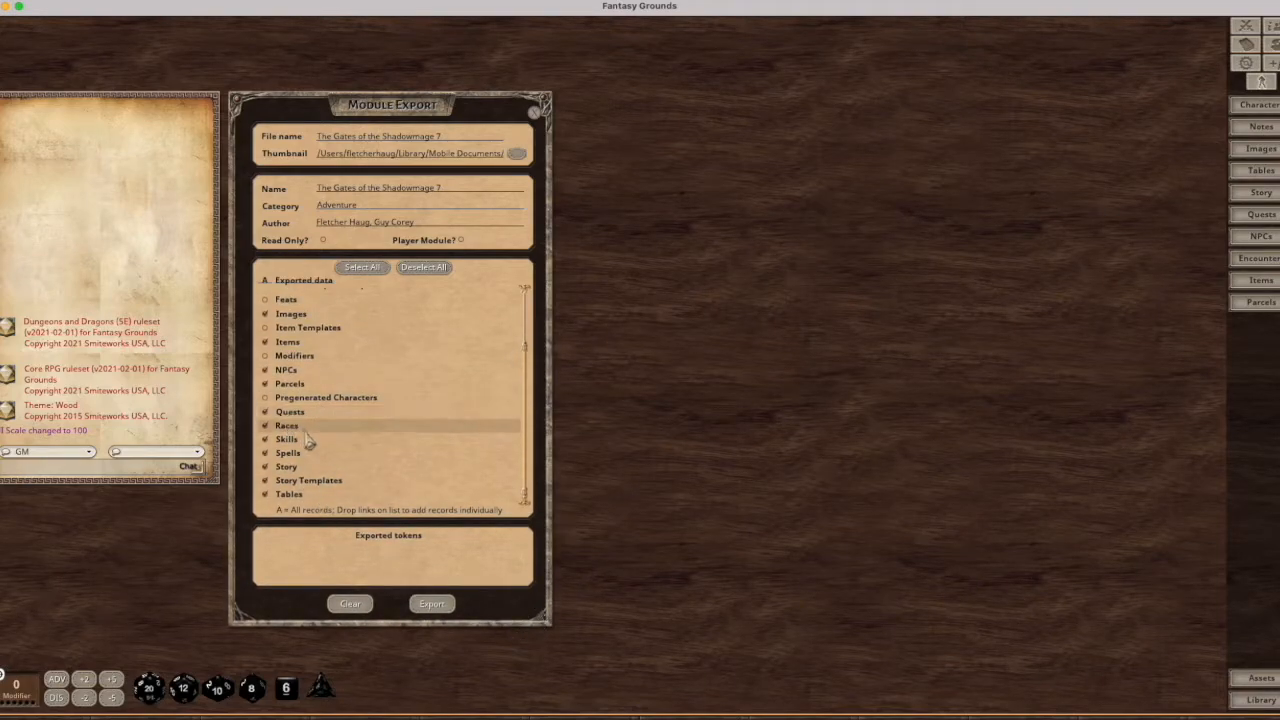
click(265, 425)
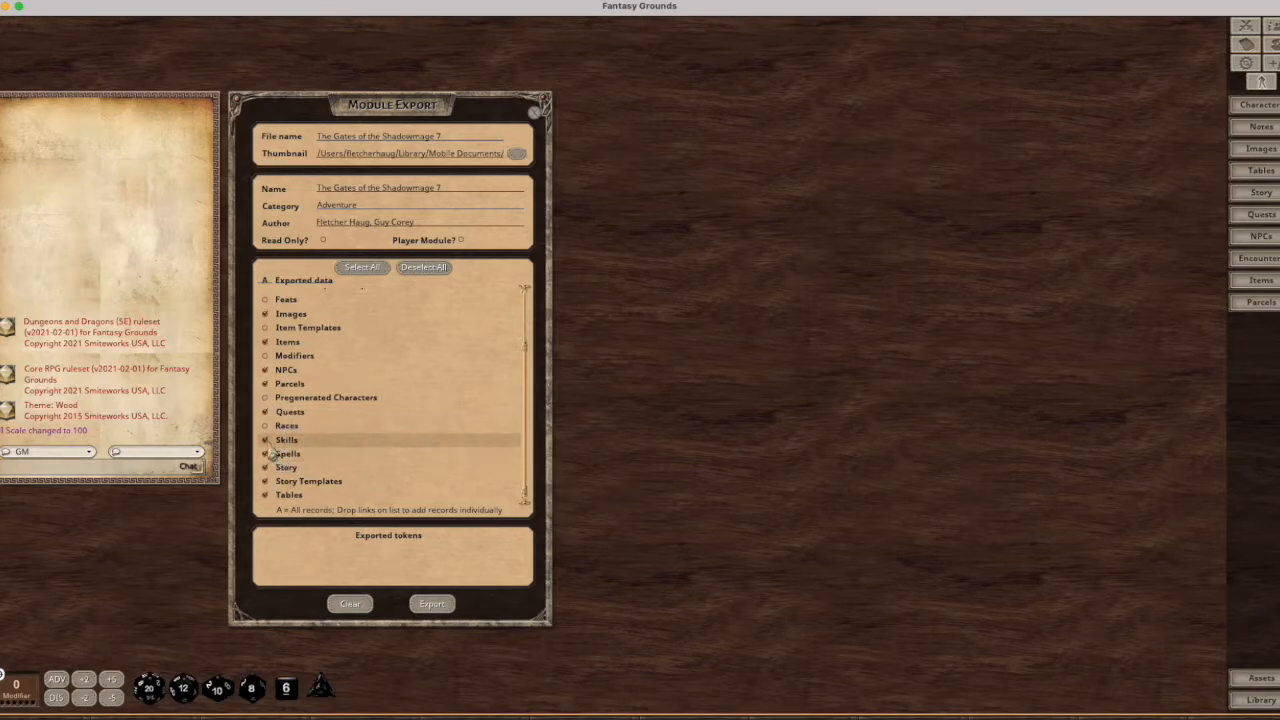
click(266, 444)
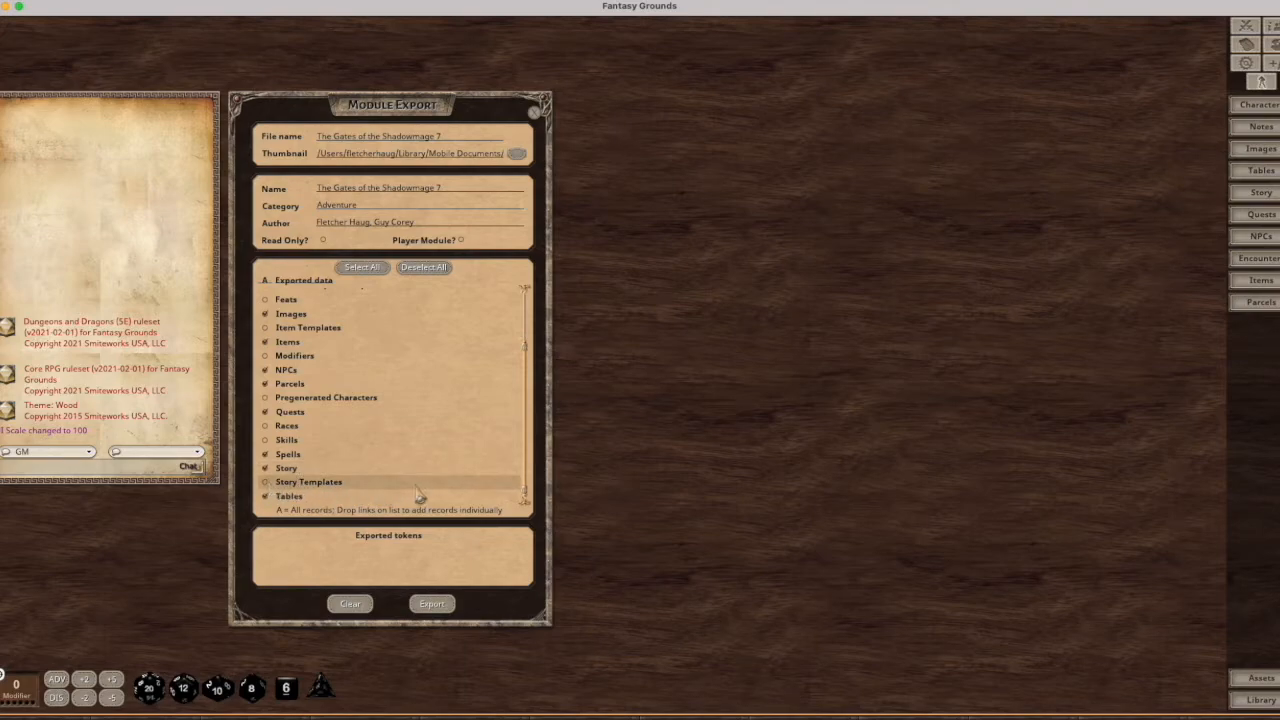
scroll(420, 480, up, 3)
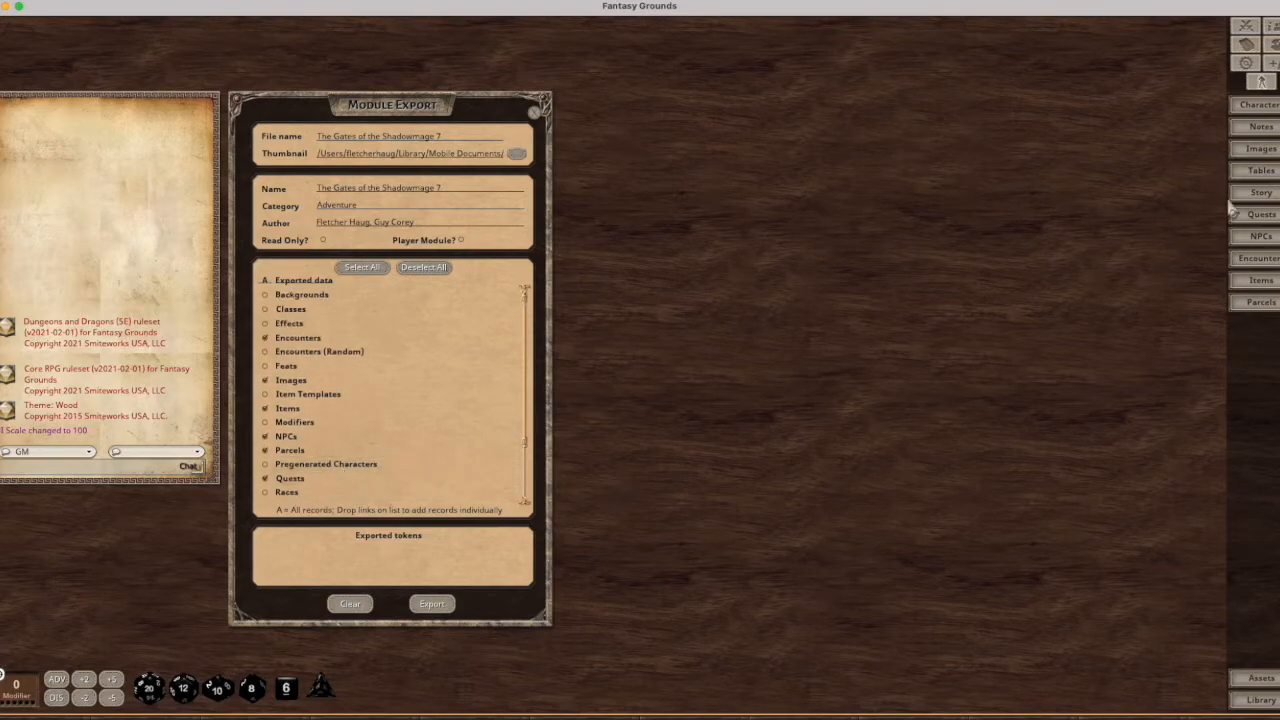
scroll(357, 420, down, 2)
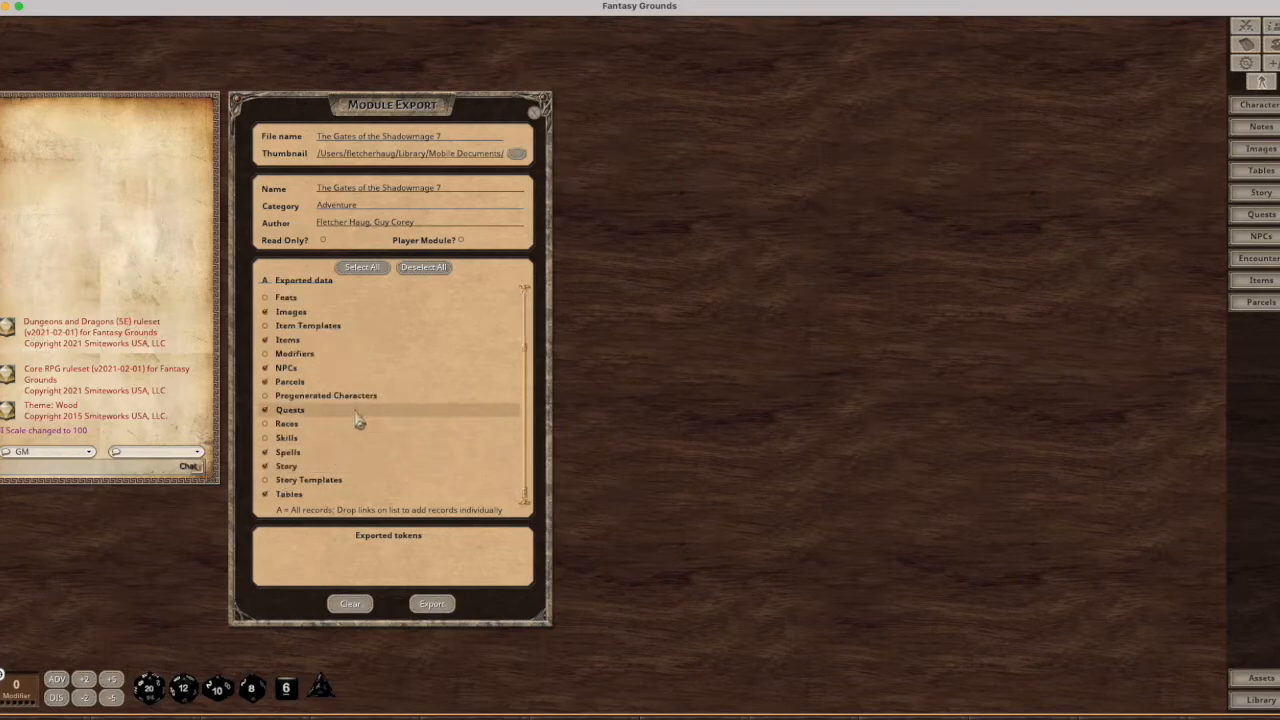
click(266, 496)
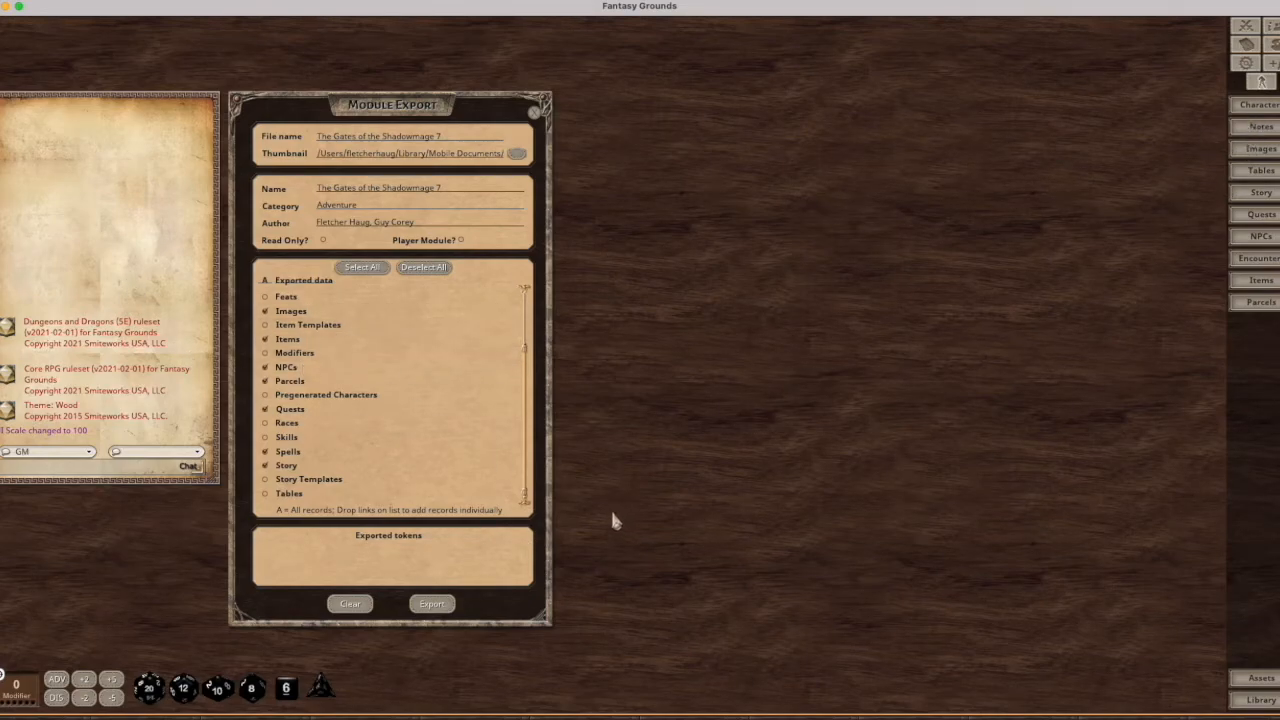
Step: Open the Data folder of token assets and place the assets window beside the exported tokens area
click(1263, 680)
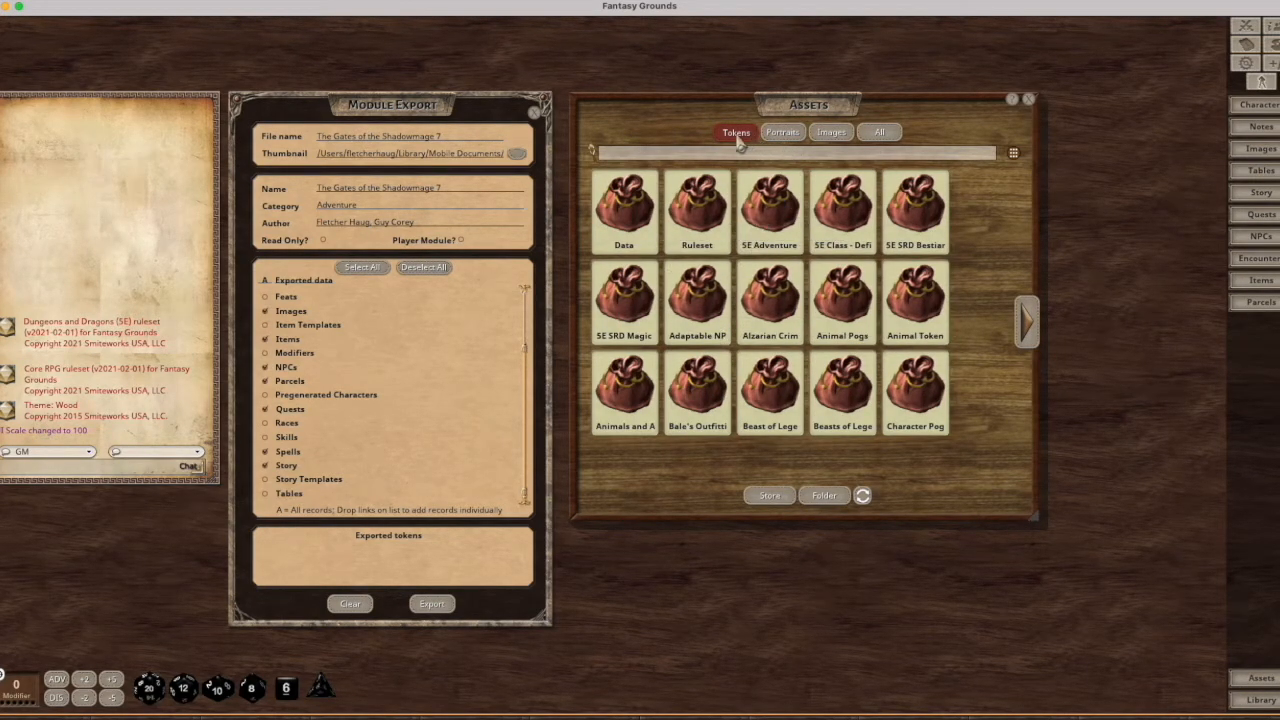
click(630, 203)
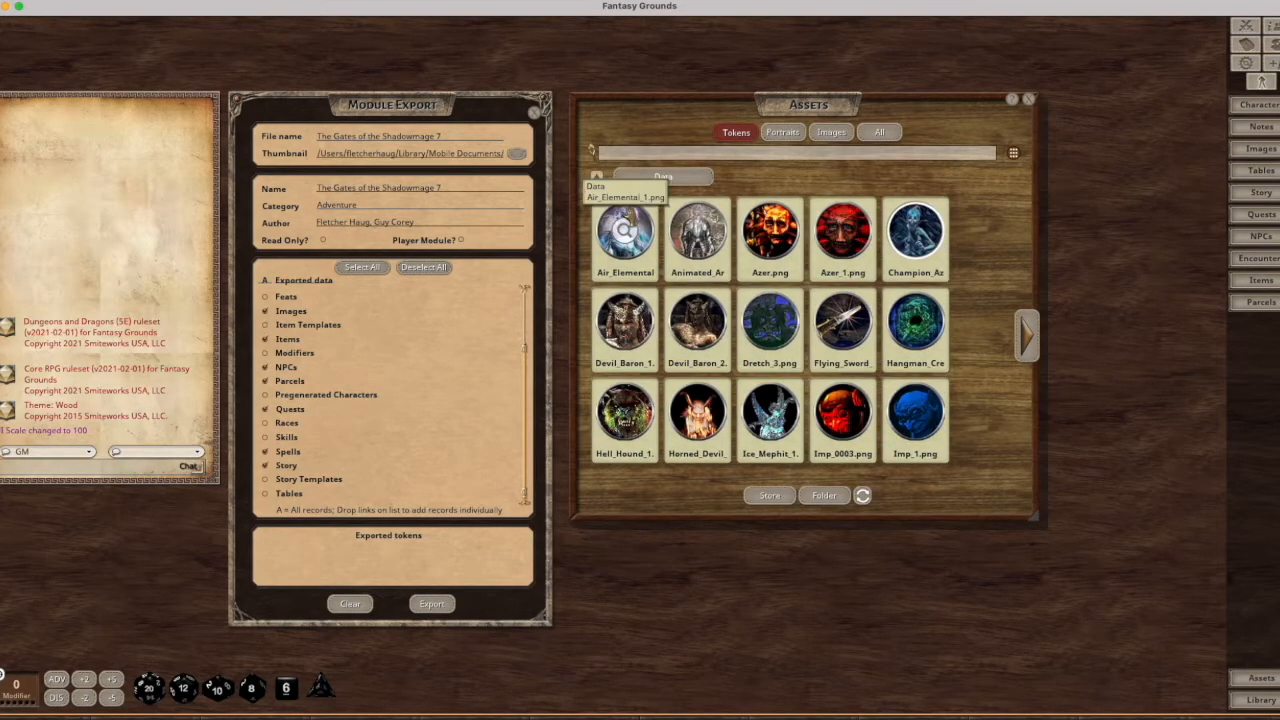
drag(832, 108, 818, 208)
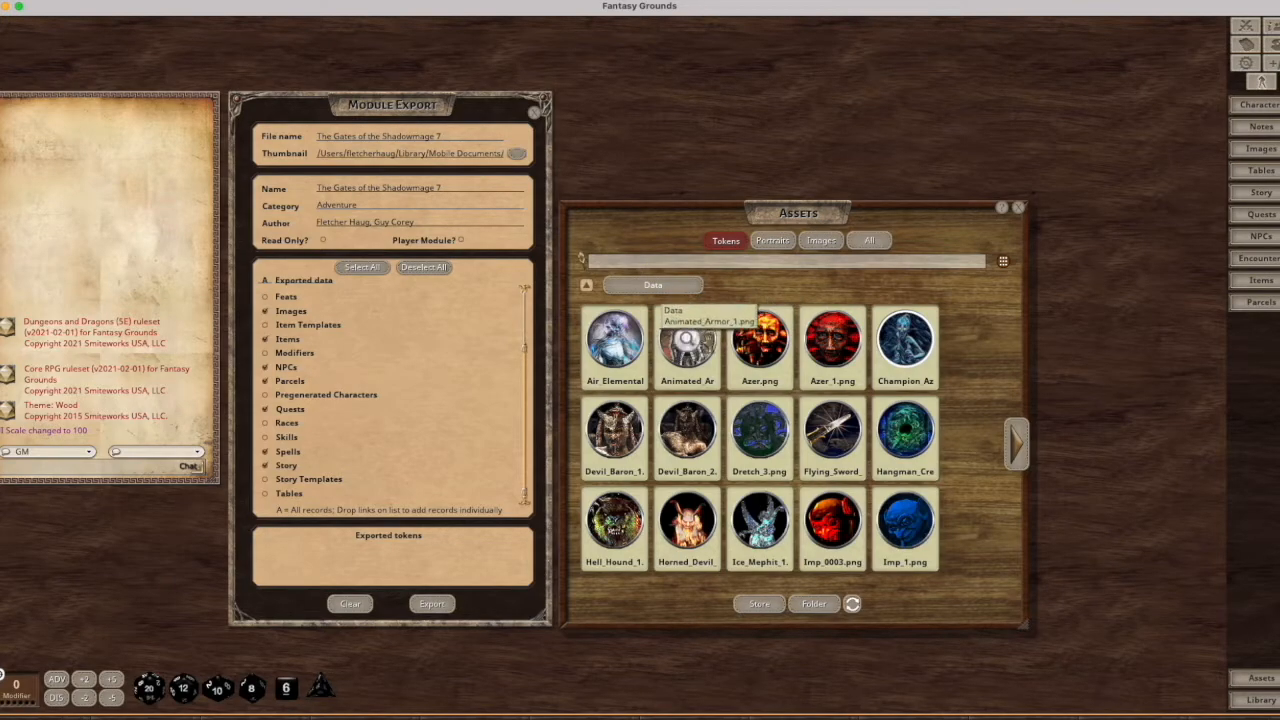
Step: Add the first six tokens of the Data folder, from Air Elemental through Devil Baron 1, to the exported tokens
drag(614, 340, 284, 556)
drag(687, 340, 300, 552)
drag(760, 340, 333, 565)
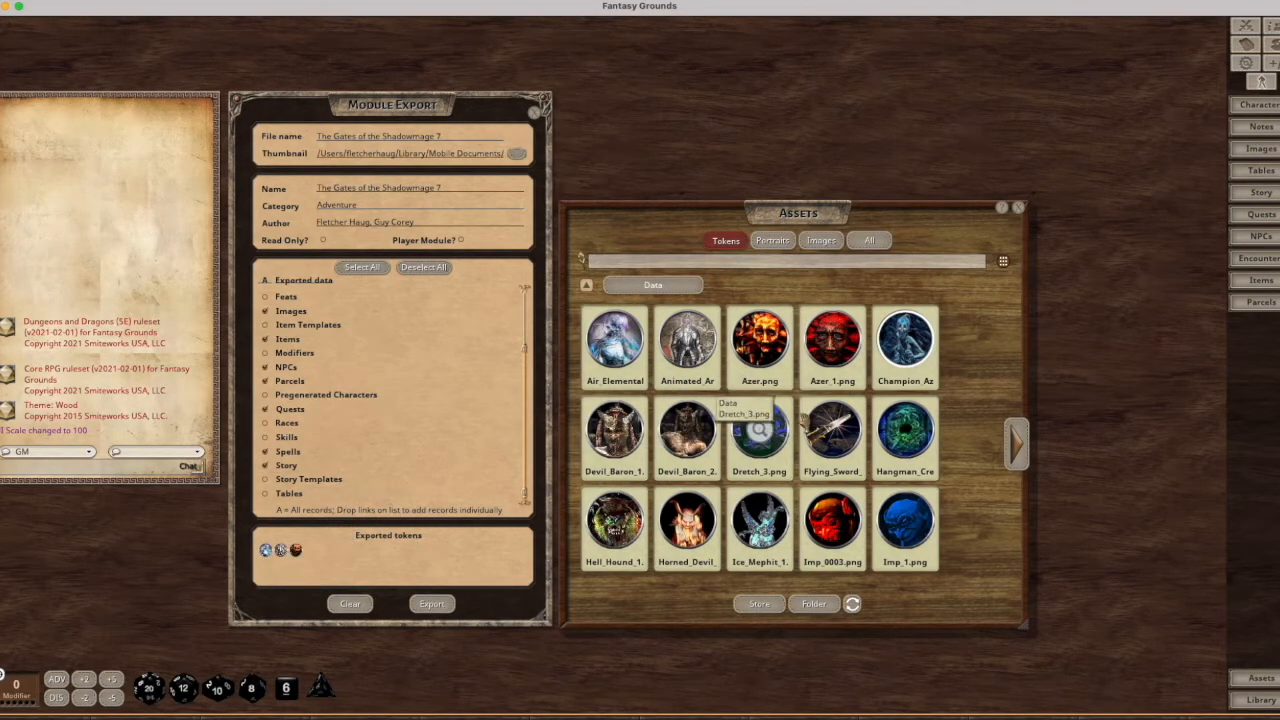
drag(832, 340, 326, 553)
drag(905, 340, 340, 548)
drag(612, 428, 341, 549)
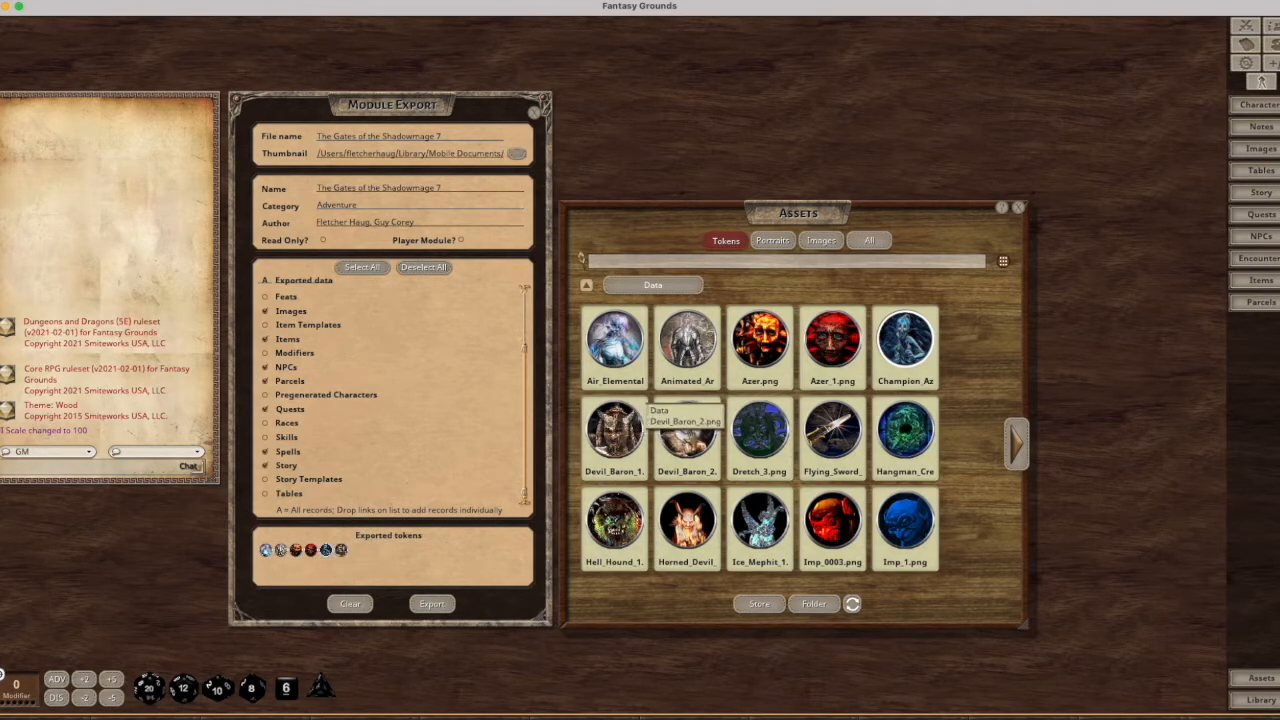
Step: Add the remaining tokens of the Data folder, from Devil Baron 2 through Xorn 1, to the exported tokens
drag(700, 425, 378, 555)
drag(762, 425, 388, 558)
drag(868, 424, 398, 555)
drag(905, 428, 405, 551)
drag(612, 518, 434, 555)
drag(665, 525, 434, 557)
drag(713, 535, 460, 555)
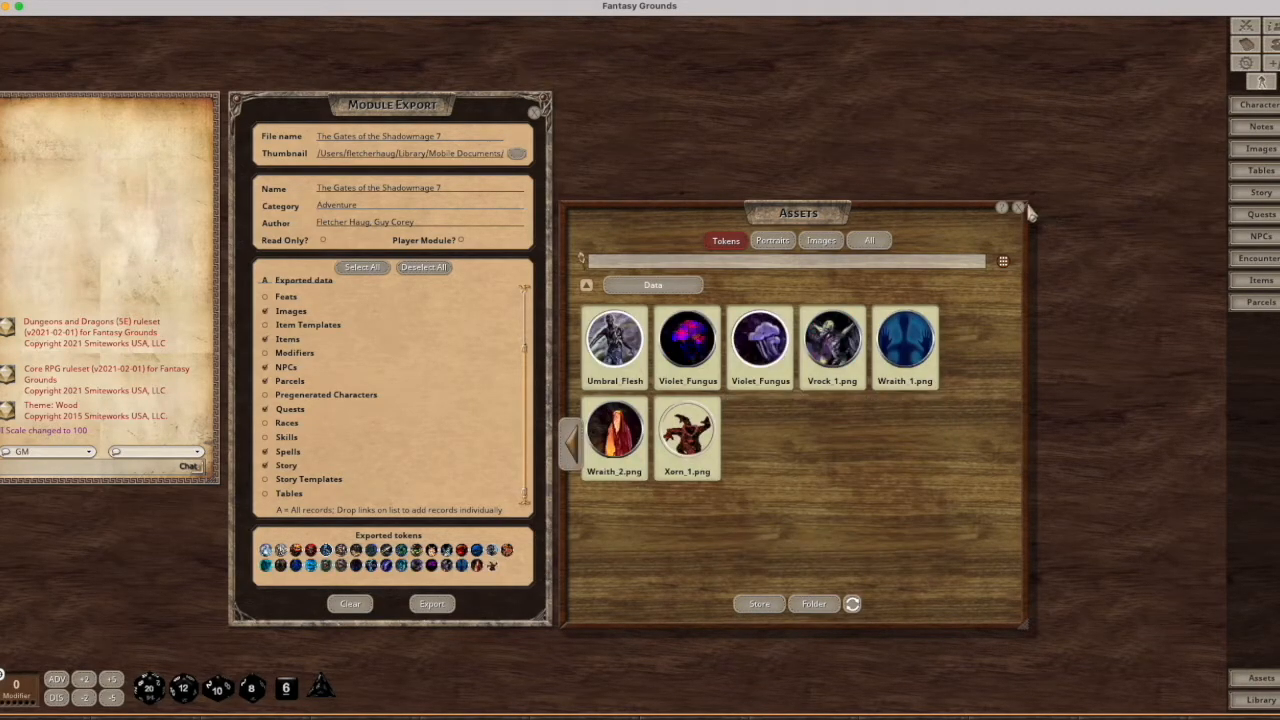
Step: Close the assets window and export the module as The Gates of the Shadowmage 7
click(1020, 210)
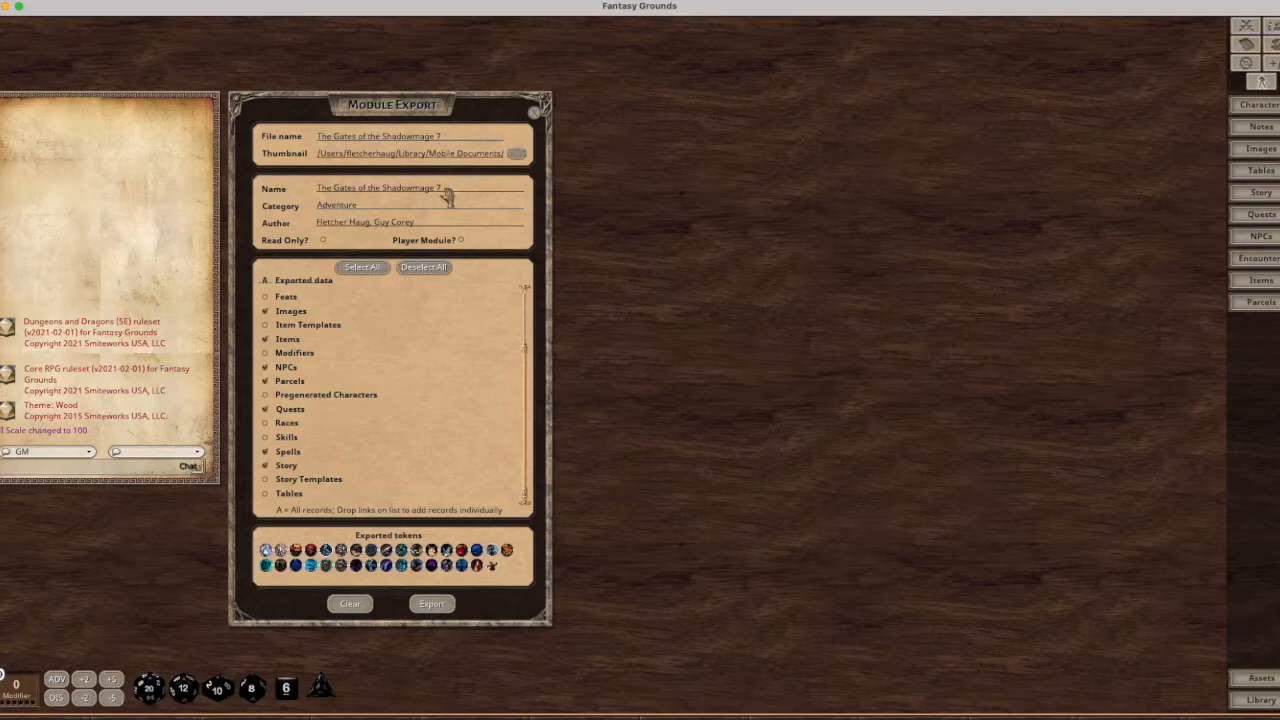
click(436, 606)
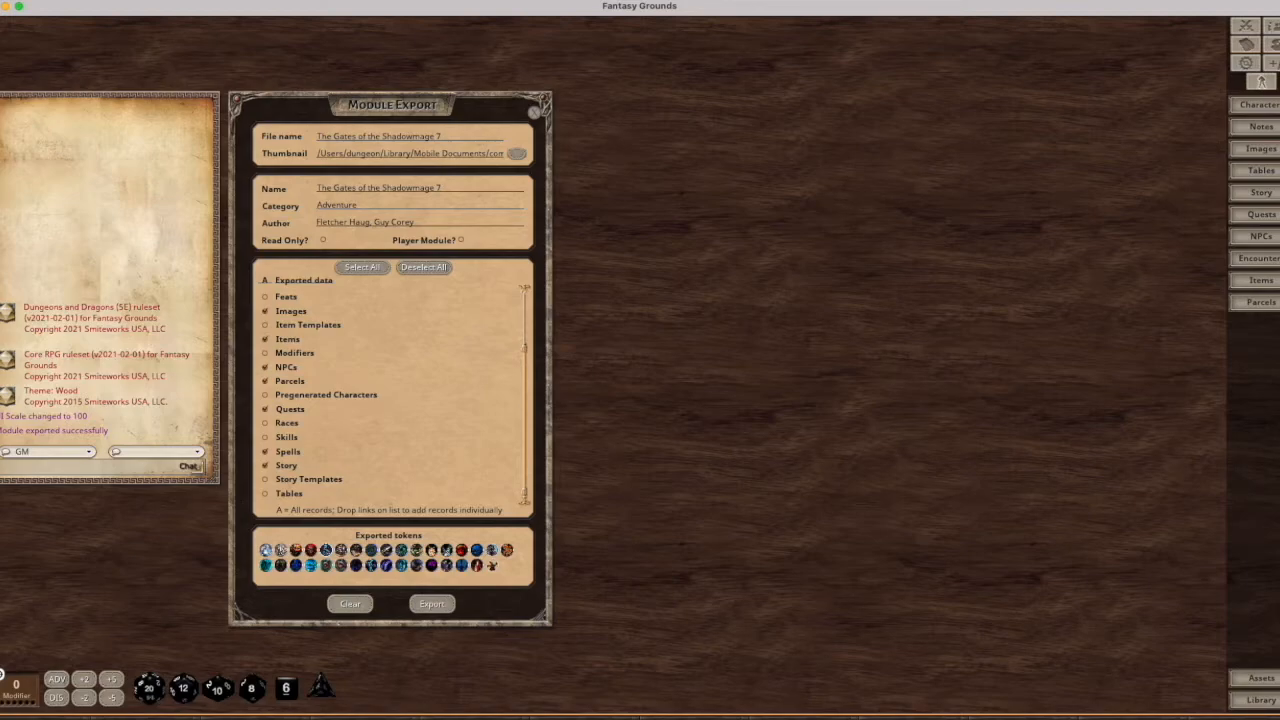
Step: Switch to Finder and open the modules folder inside SmiteWorks > Fantasy Grounds
key(super+Tab)
drag(228, 0, 661, 166)
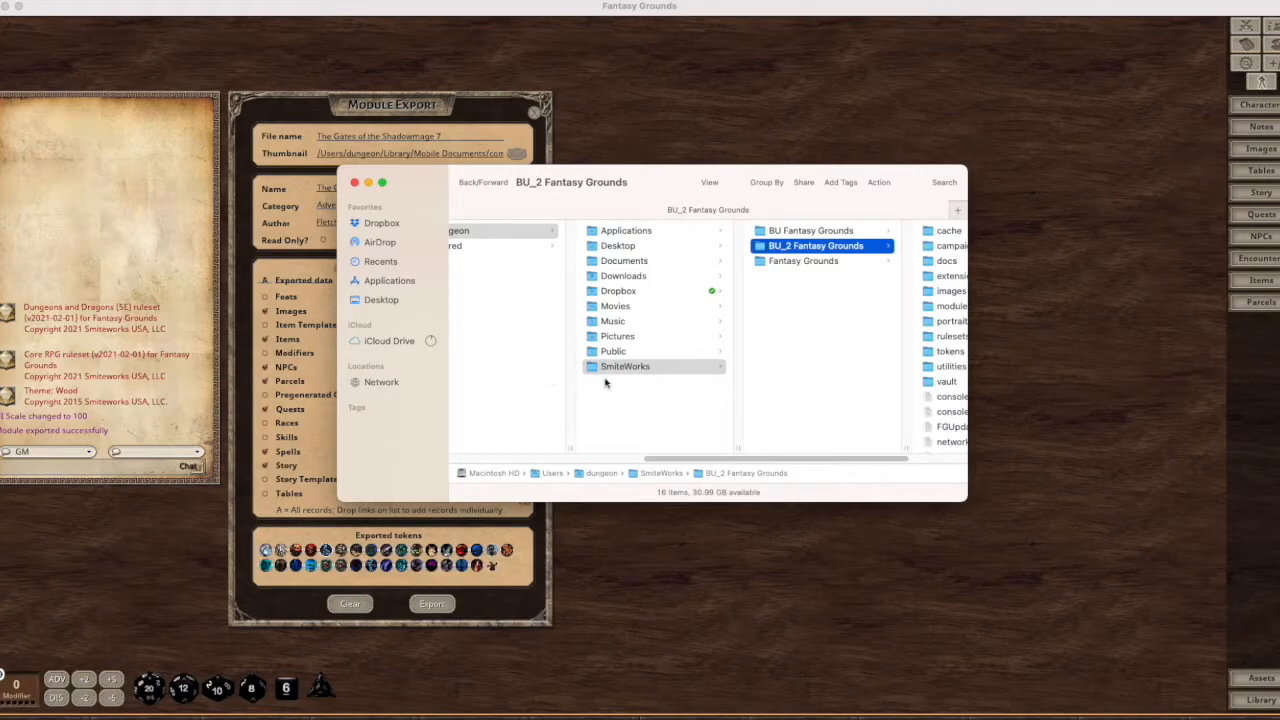
scroll(605, 383, left, 5)
scroll(634, 366, right, 6)
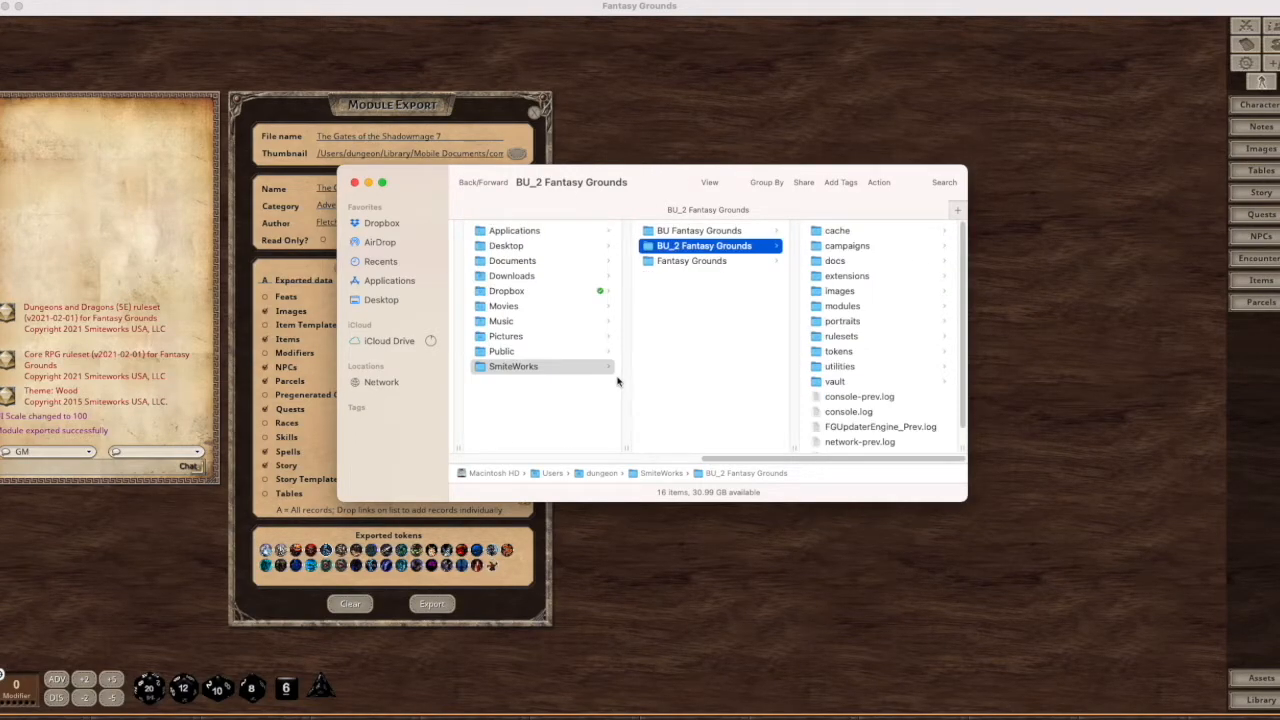
scroll(617, 381, left, 3)
scroll(804, 357, right, 1)
scroll(800, 359, right, 3)
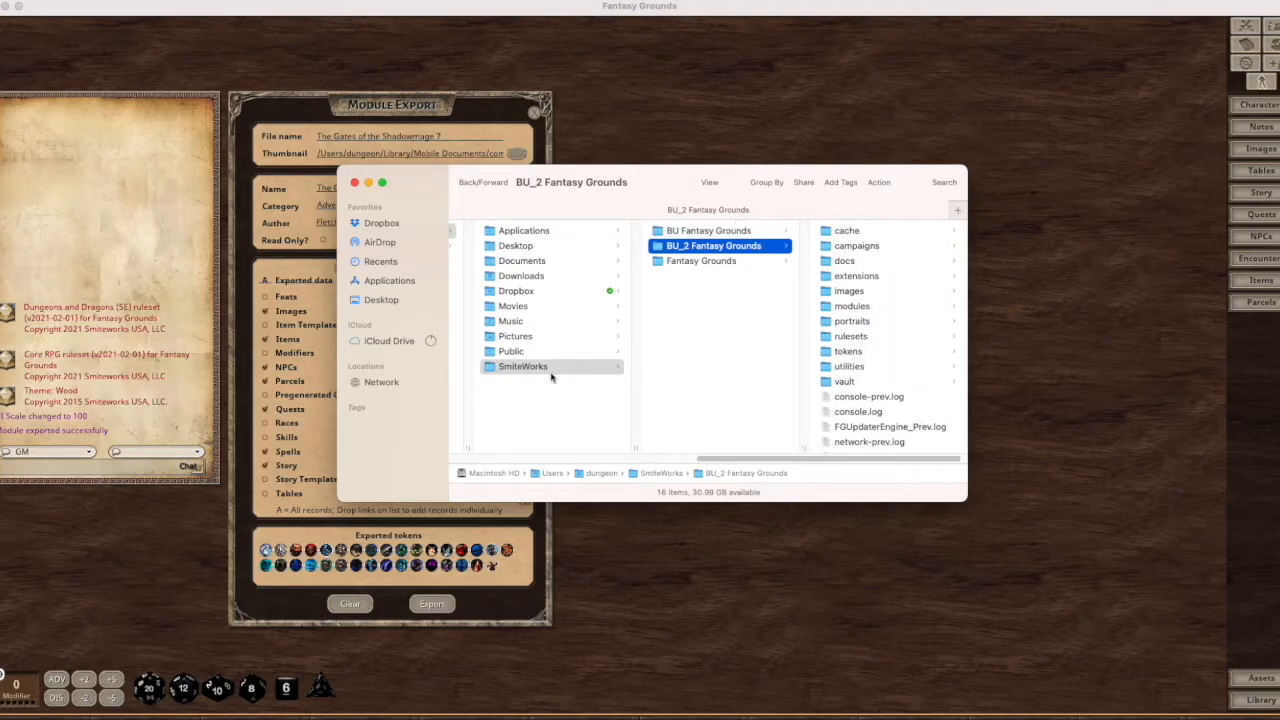
click(707, 262)
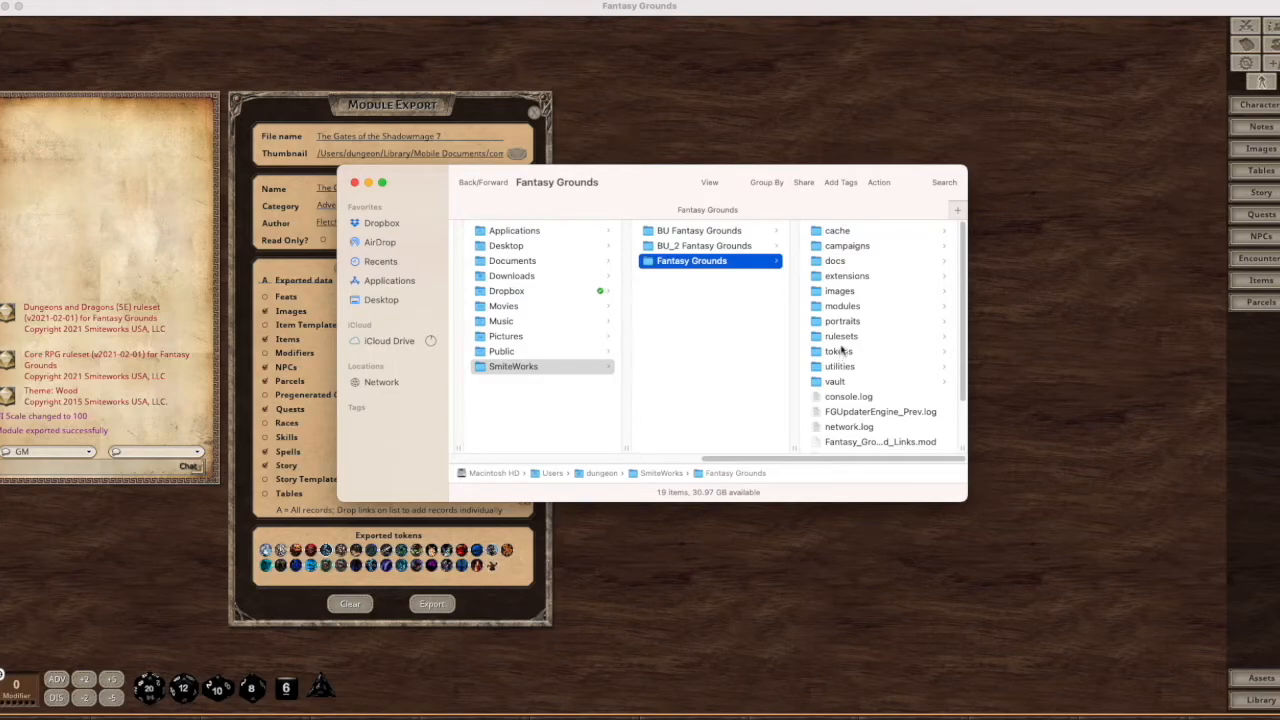
click(838, 308)
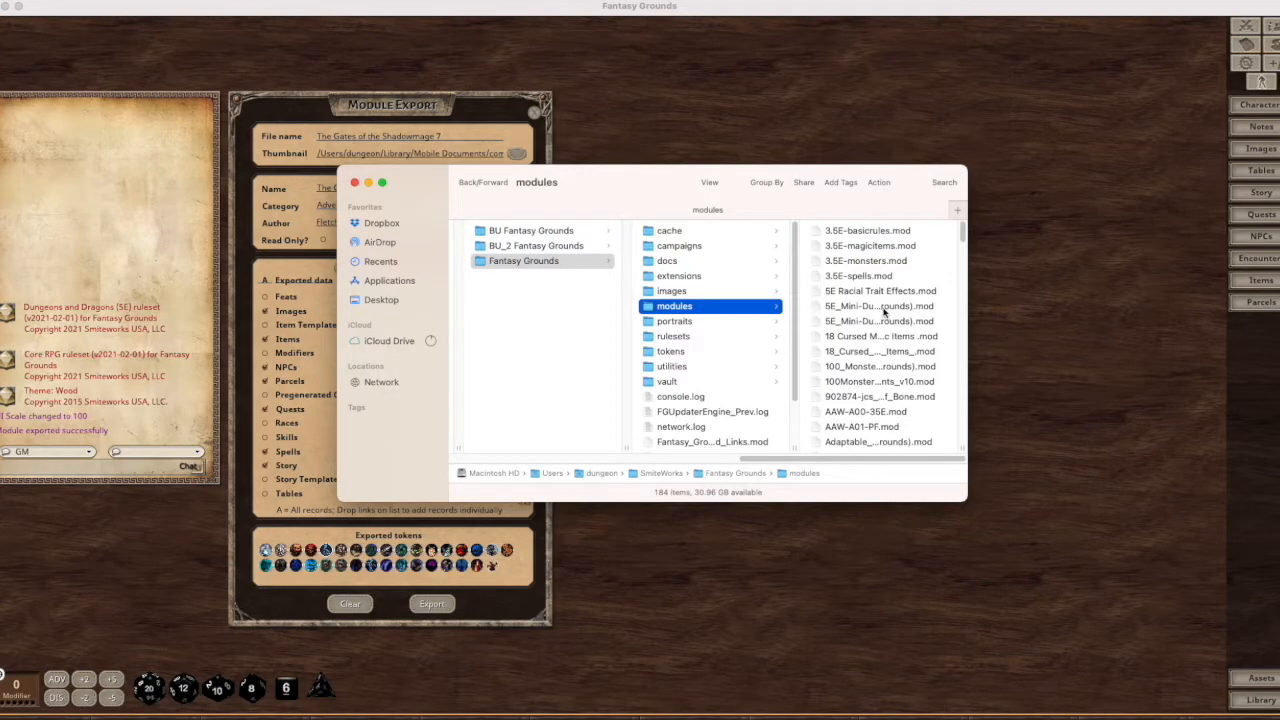
Step: Widen the Finder window and locate The Gates of the Shadowmage 7.mod in the modules folder
drag(965, 450, 1182, 452)
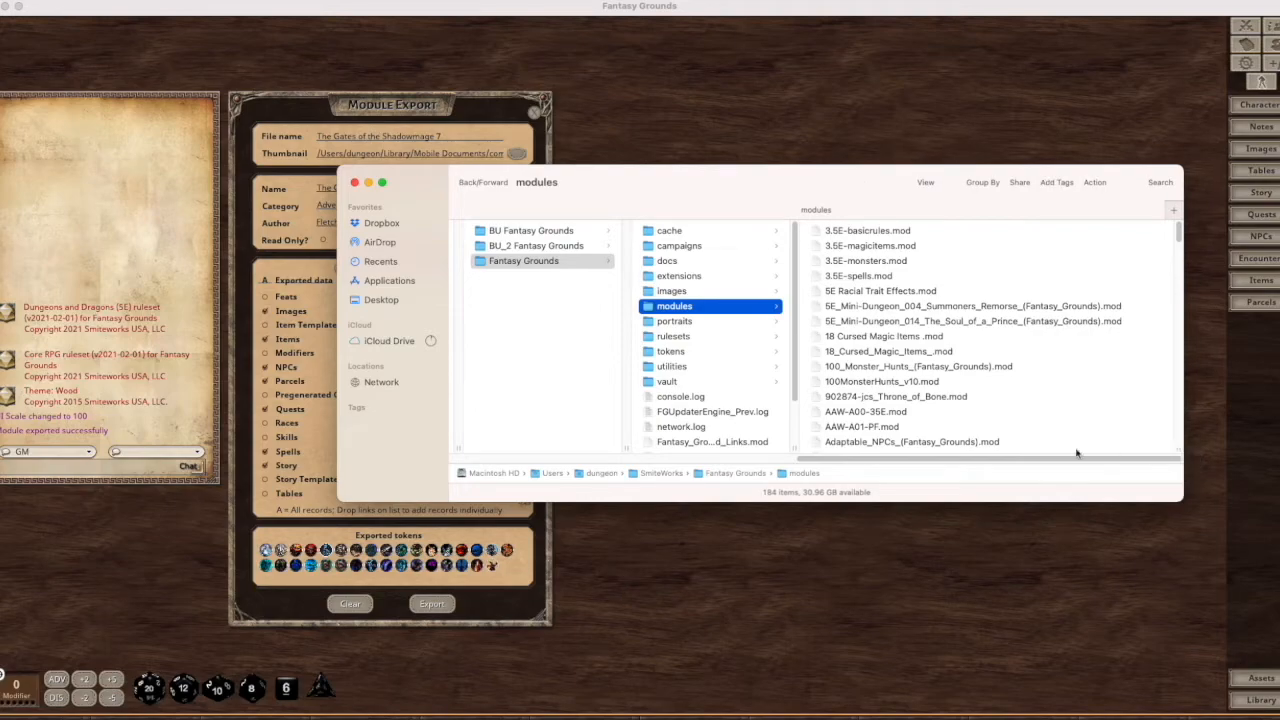
drag(1178, 233, 1180, 432)
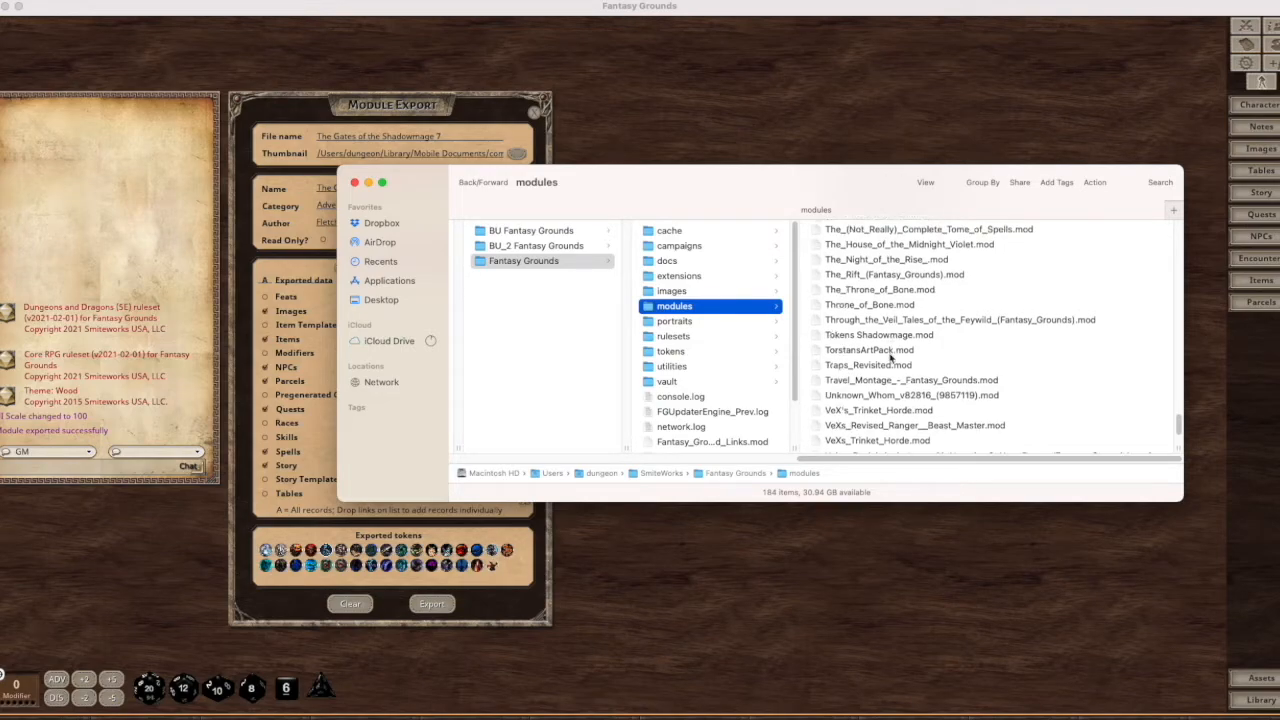
drag(1181, 425, 1178, 413)
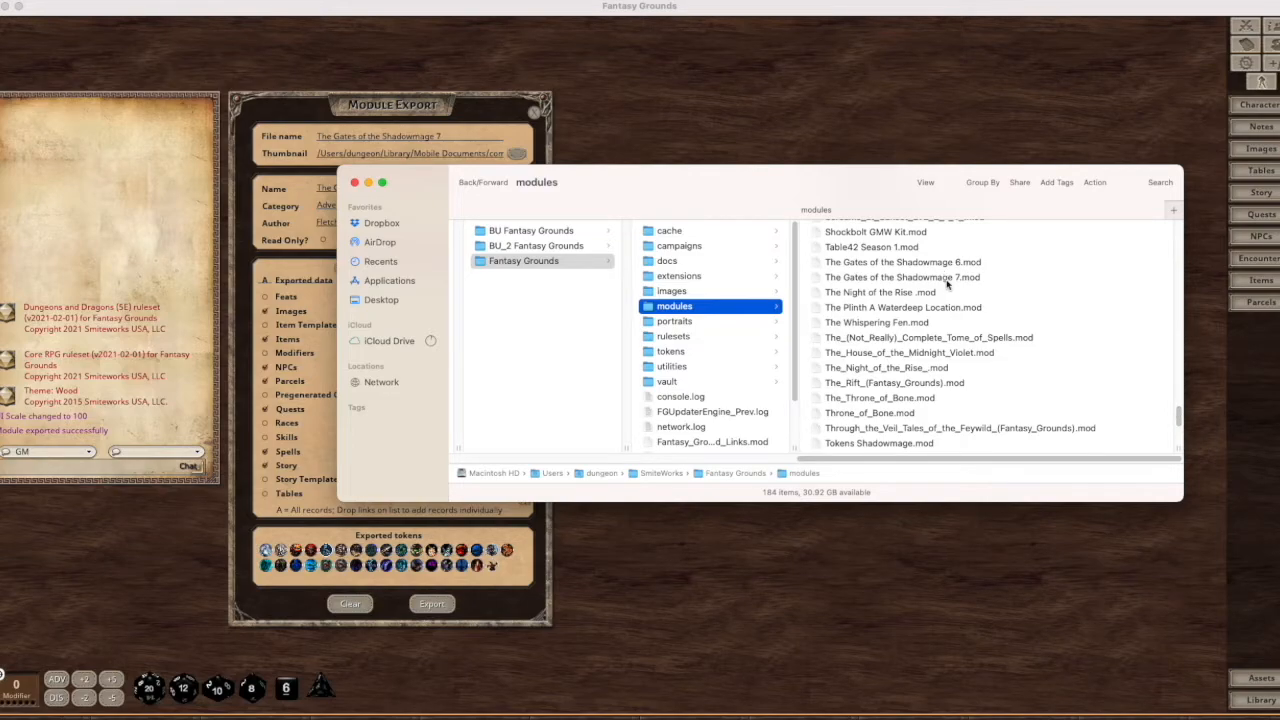